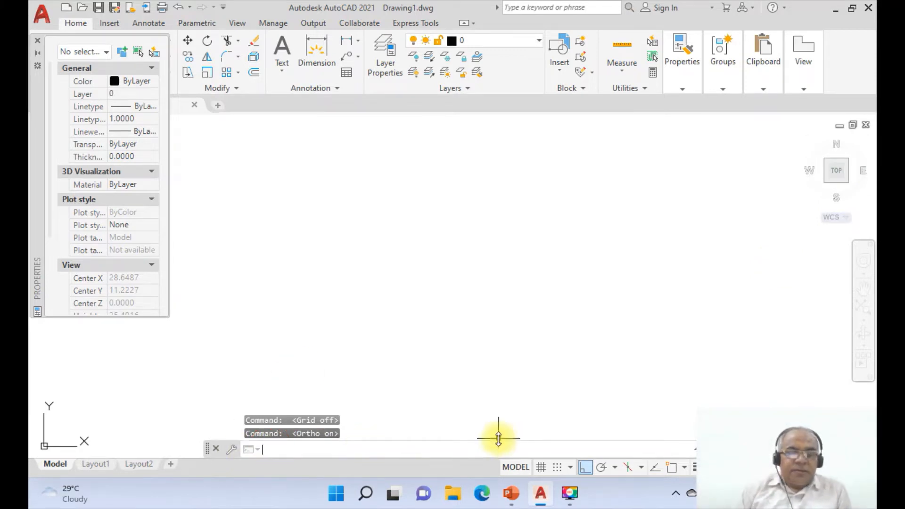
Step: Set the model space limits from 0,0 to 500,500 and fit the whole limits area in the view
type("L")
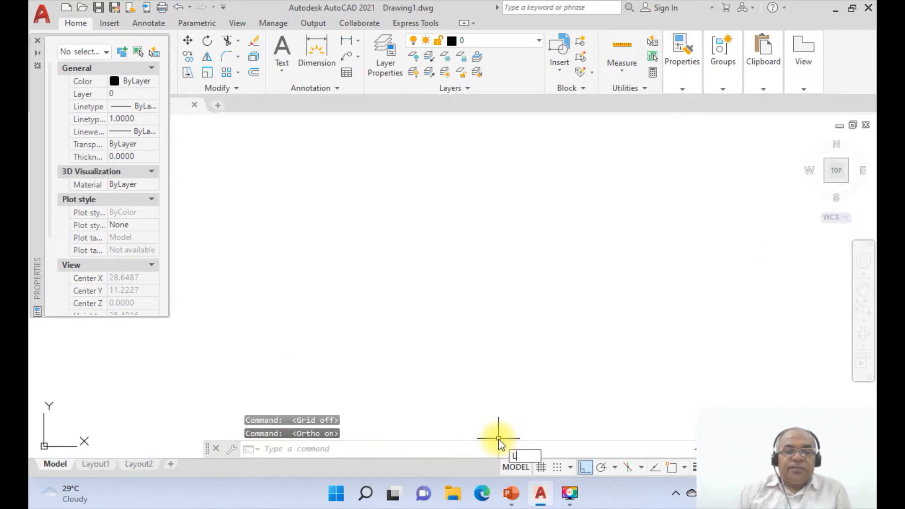
type("IMITS")
key("Return")
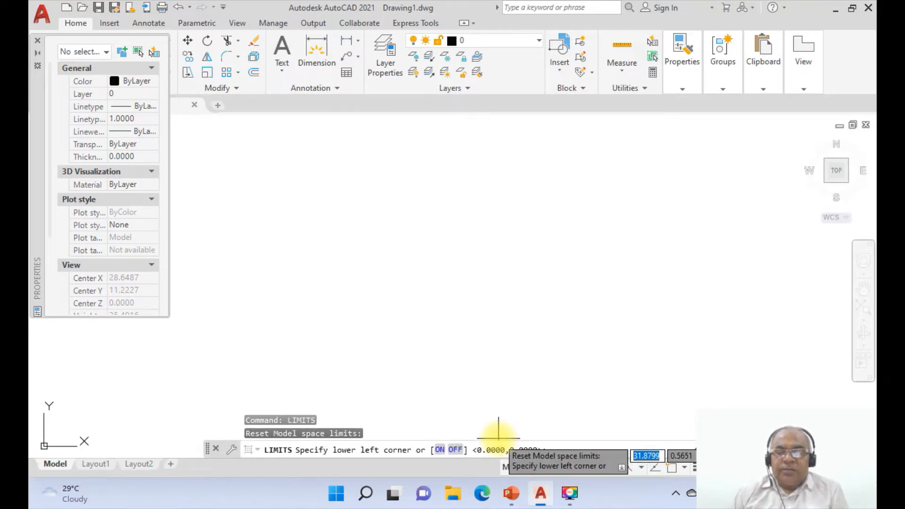
key("Return")
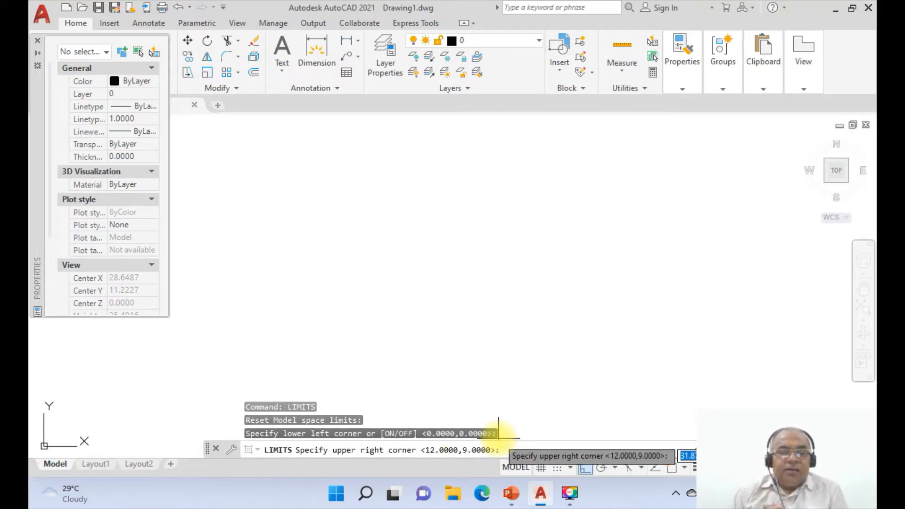
type("500")
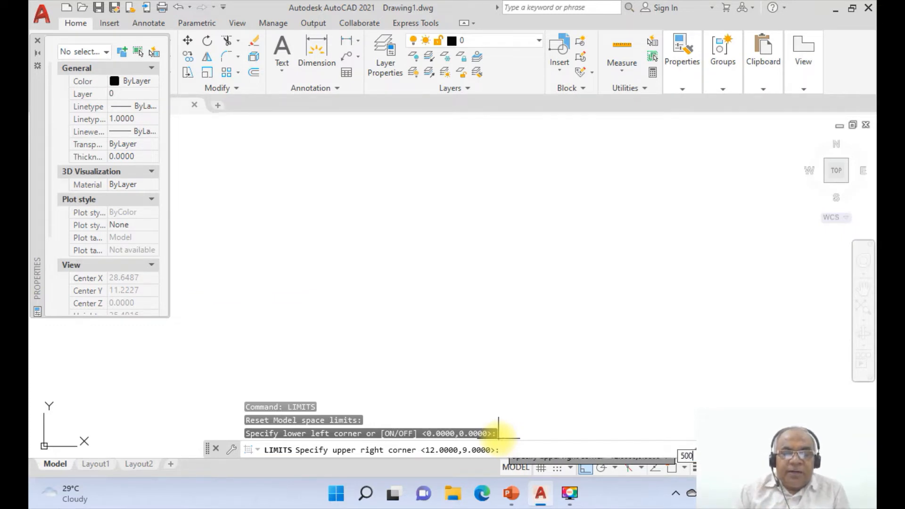
type(",500")
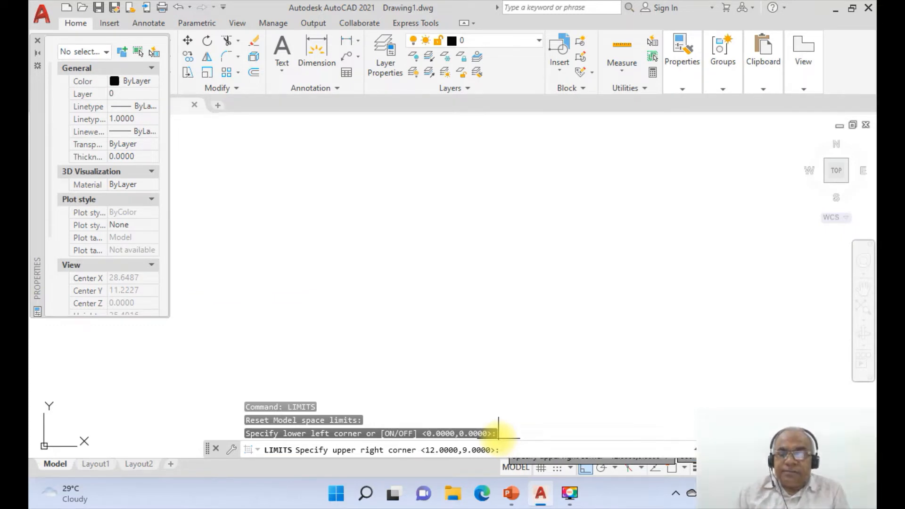
key("Return")
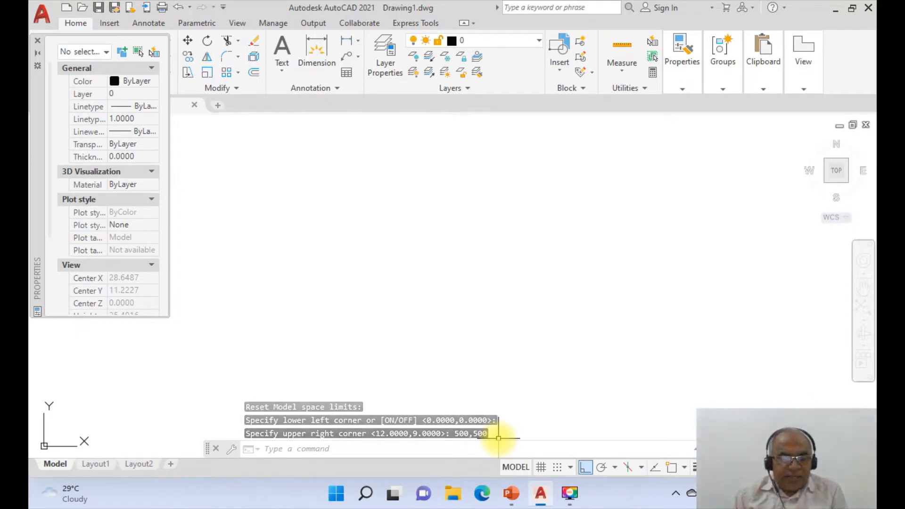
type("z")
key("Return")
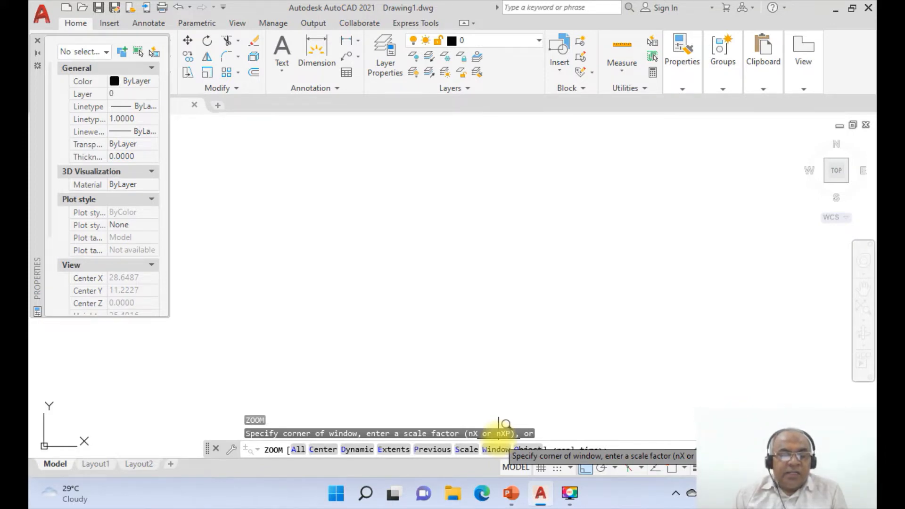
type("a")
key("Return")
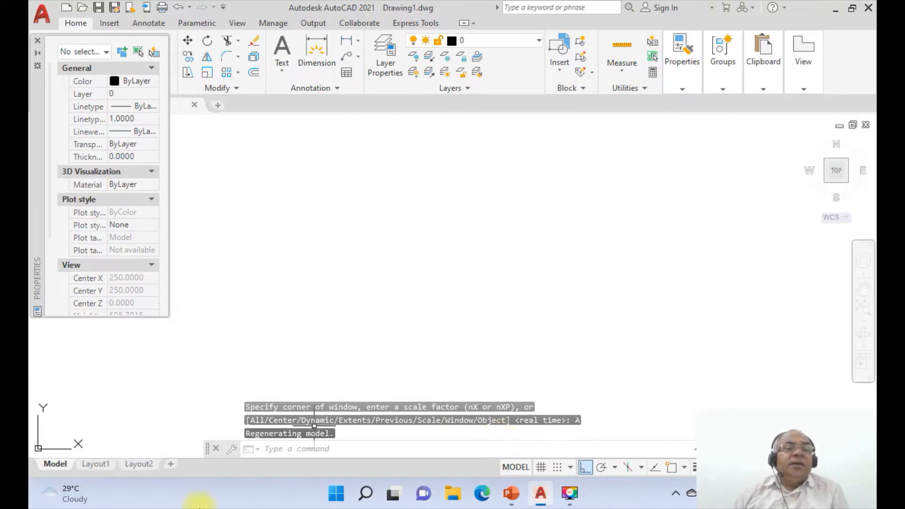
Step: Draw a long horizontal line near the bottom of the drawing area and a vertical line about 364 long upward from its right end
type("l")
key("Return")
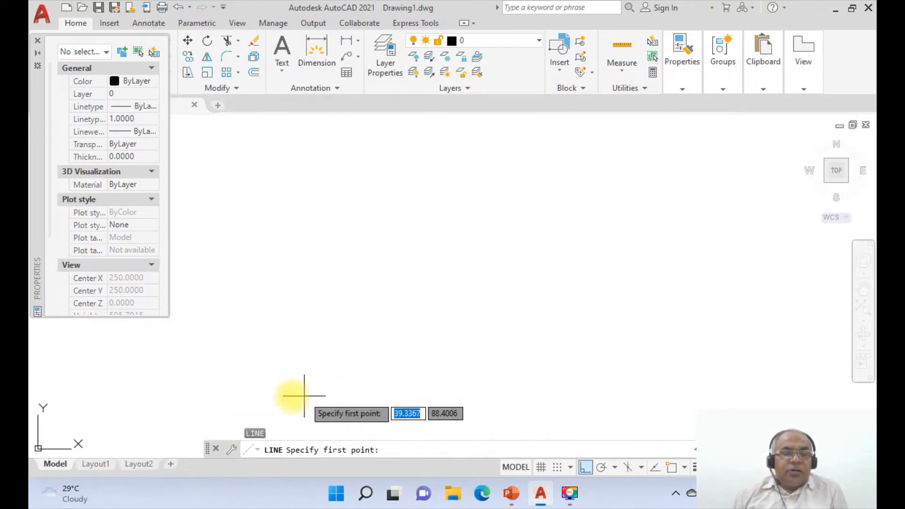
left_click(183, 367)
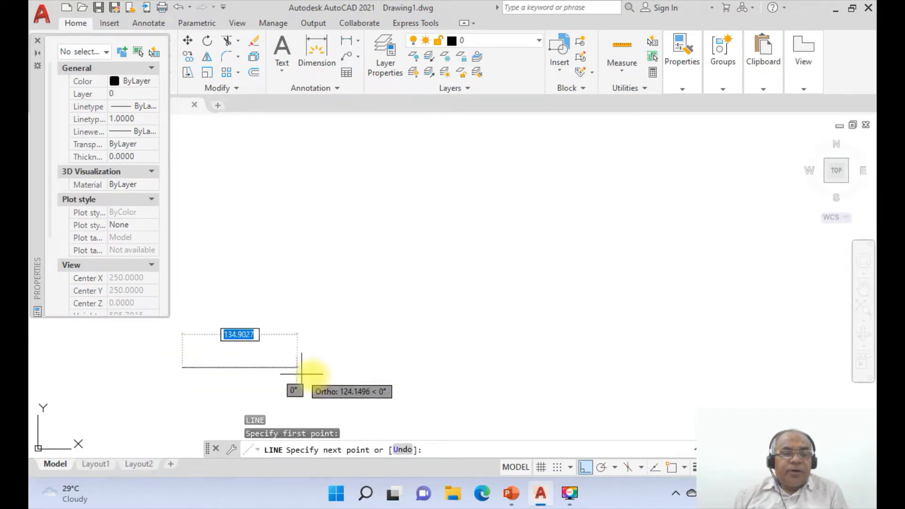
left_click(618, 377)
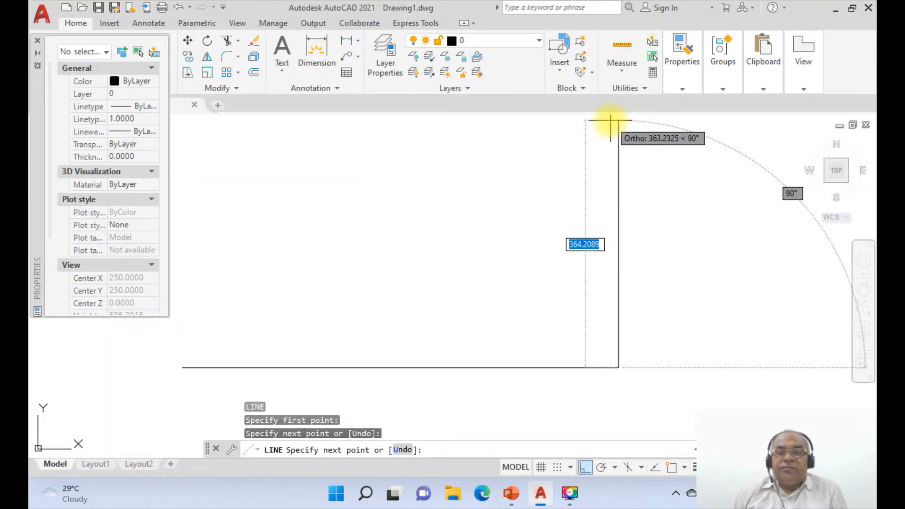
left_click(612, 121)
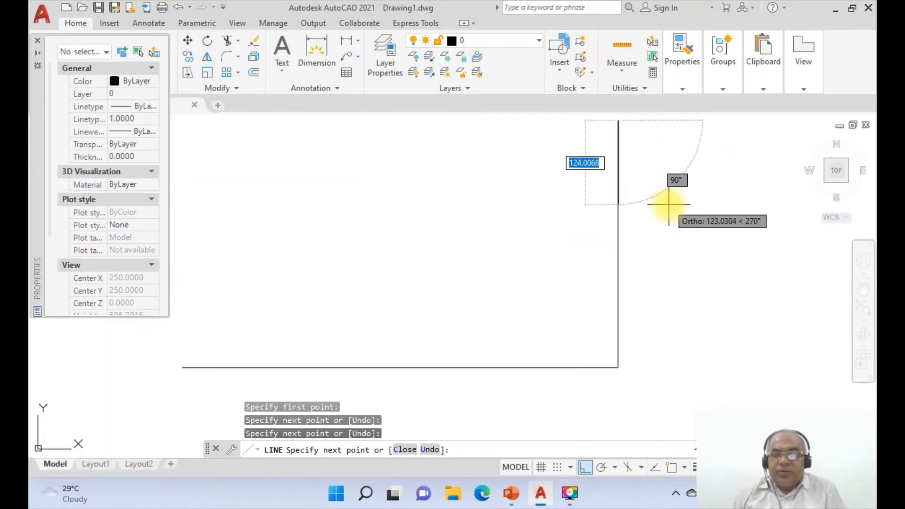
key("Return")
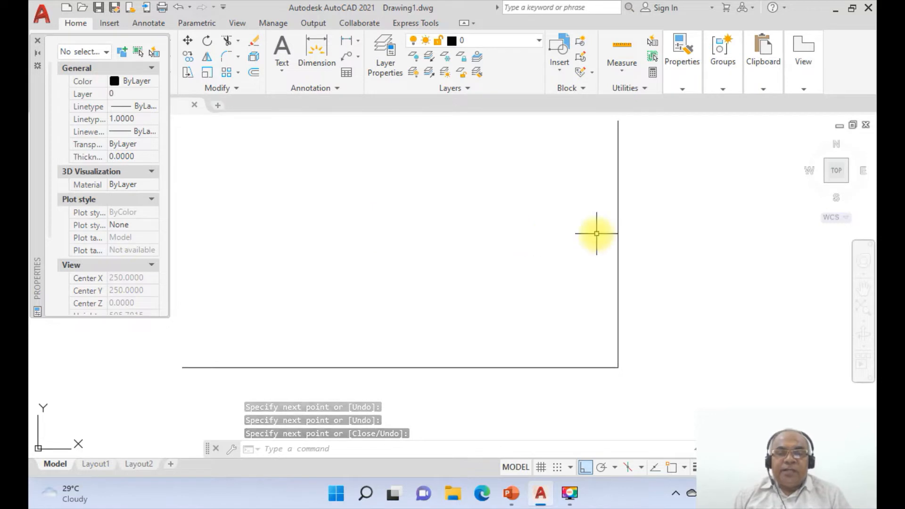
Step: Offset the vertical line 297 to the left
type("o")
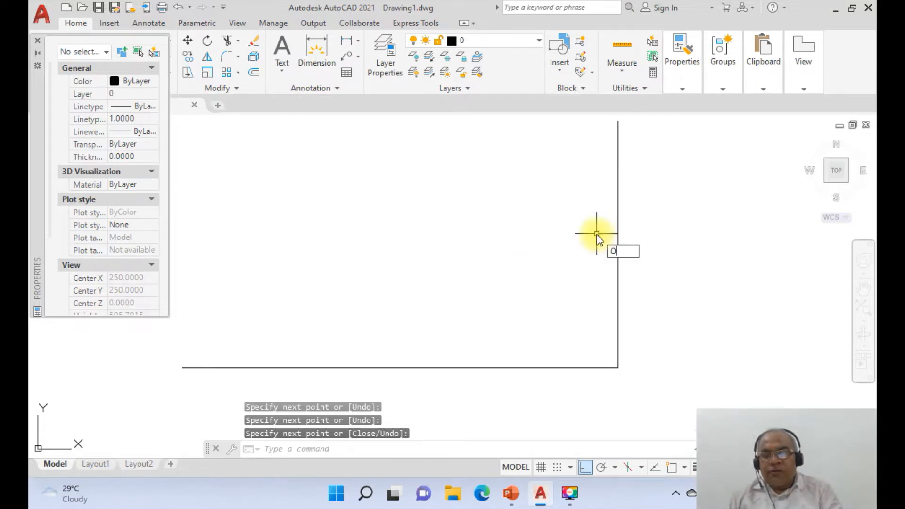
key("Return")
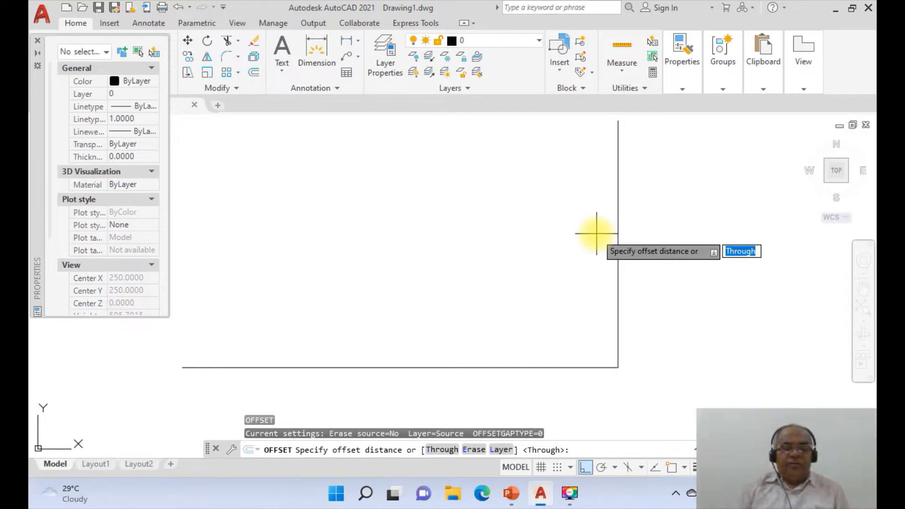
type("297")
key("Return")
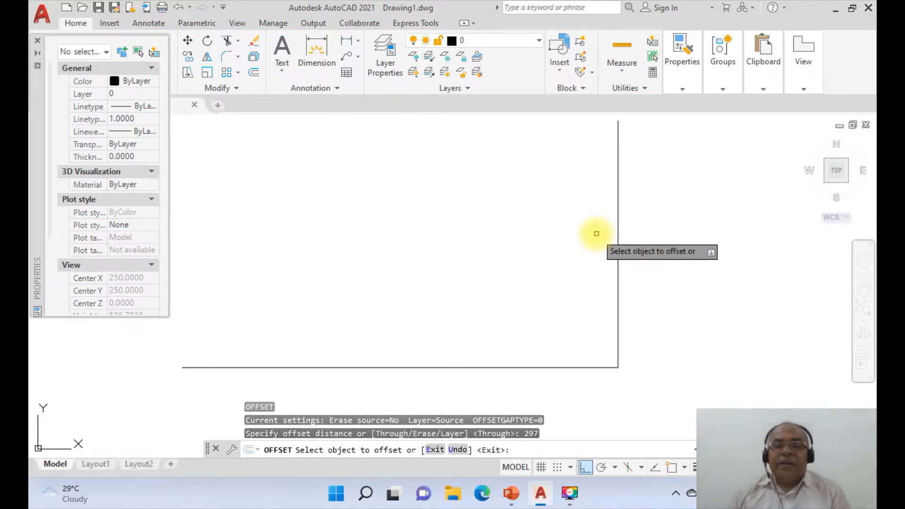
left_click(618, 271)
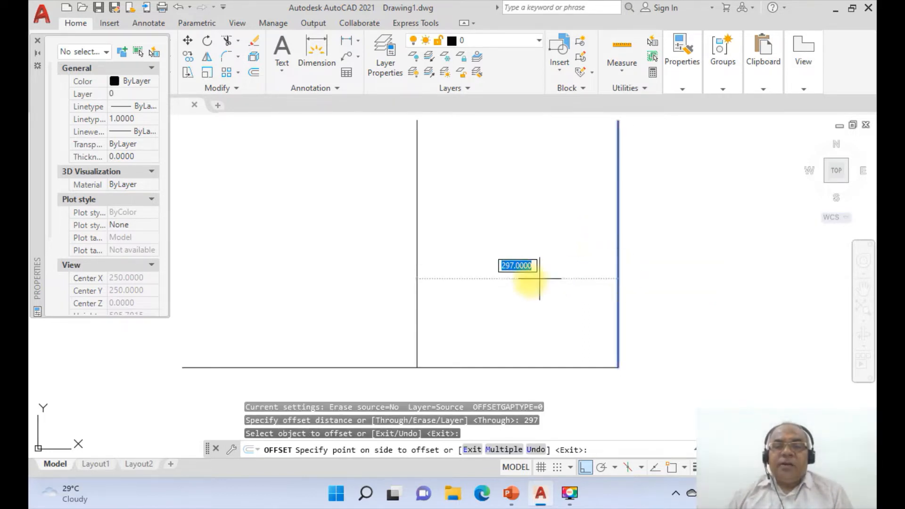
left_click(518, 278)
key("Return")
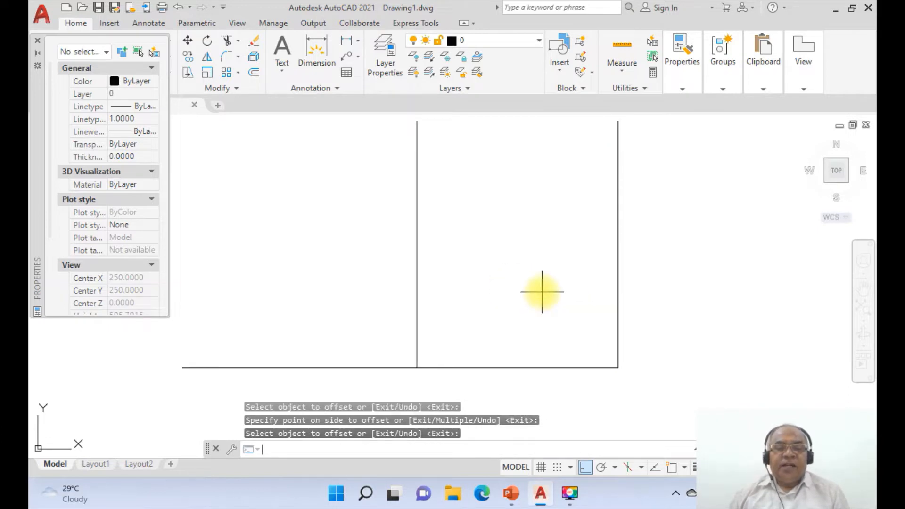
Step: Offset the bottom horizontal line 210 upward
key("Return")
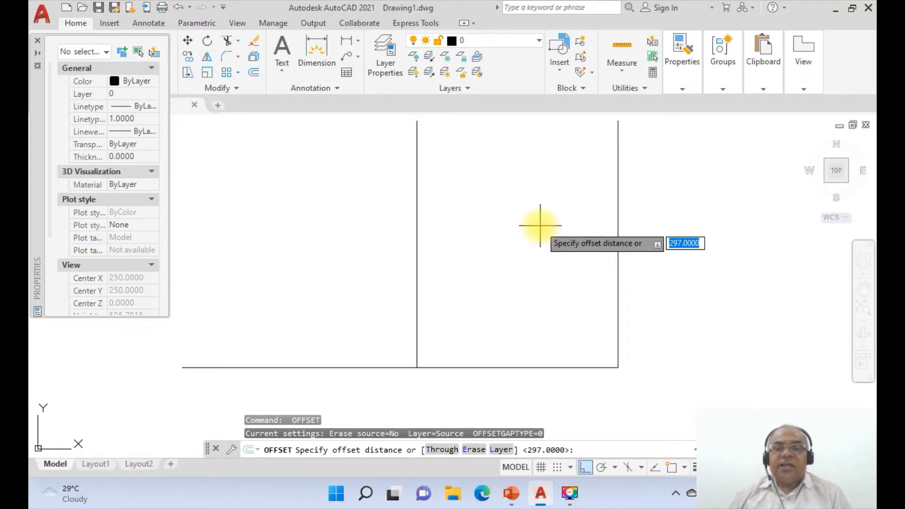
type("2")
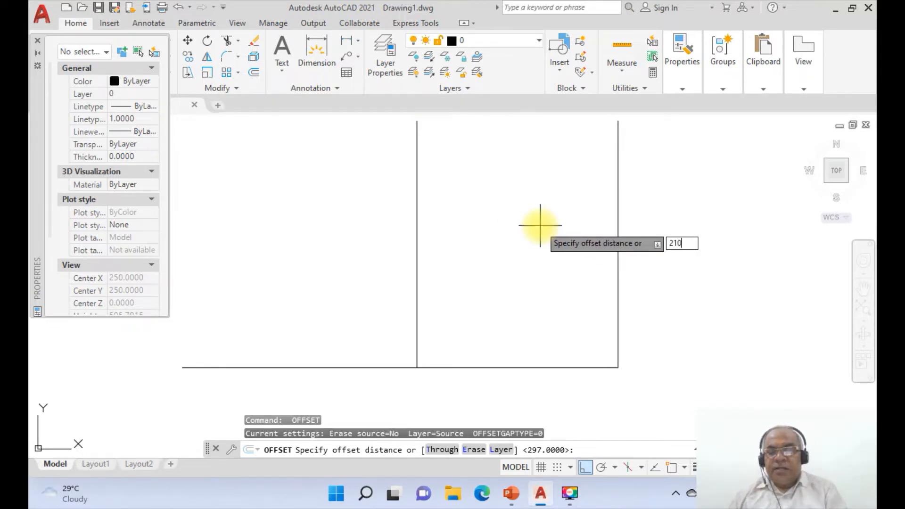
type("10")
key("Return")
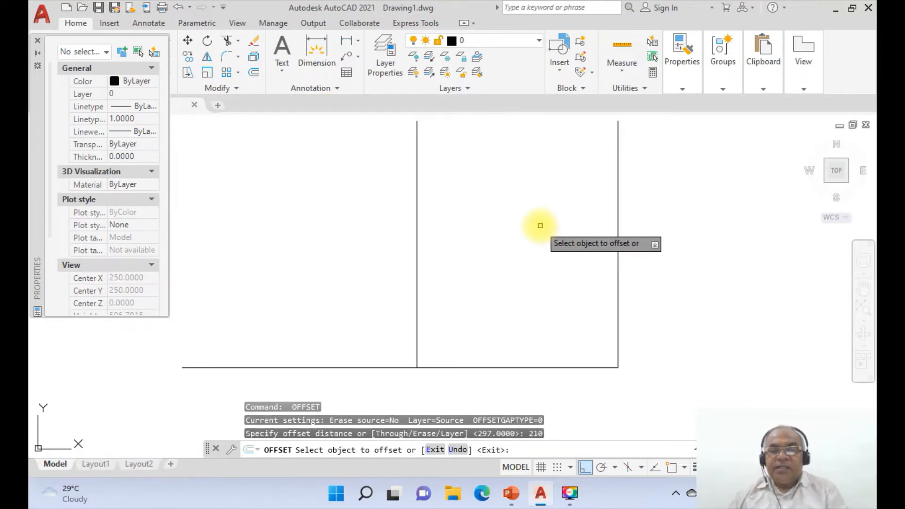
left_click(438, 368)
left_click(441, 324)
key("Return")
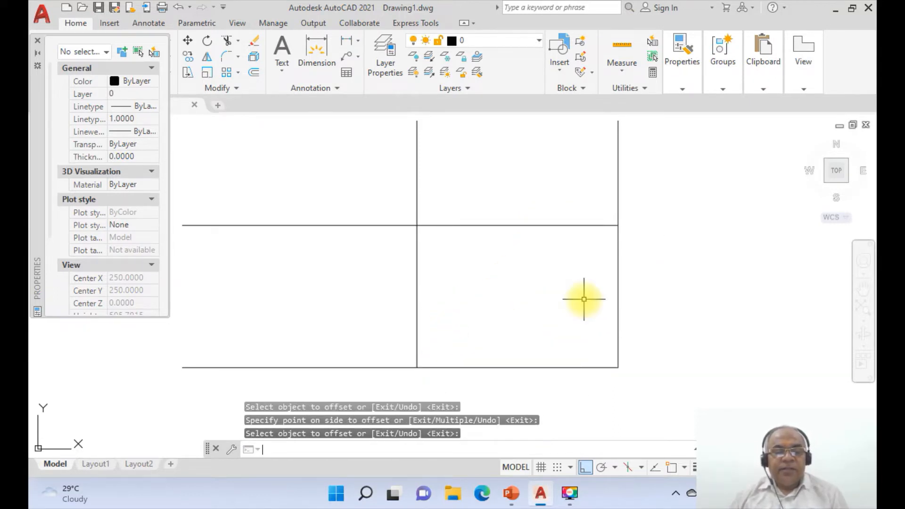
Step: Trim the line ends projecting above and left of the intersections to leave a closed 297 by 210 sheet border
type("TR")
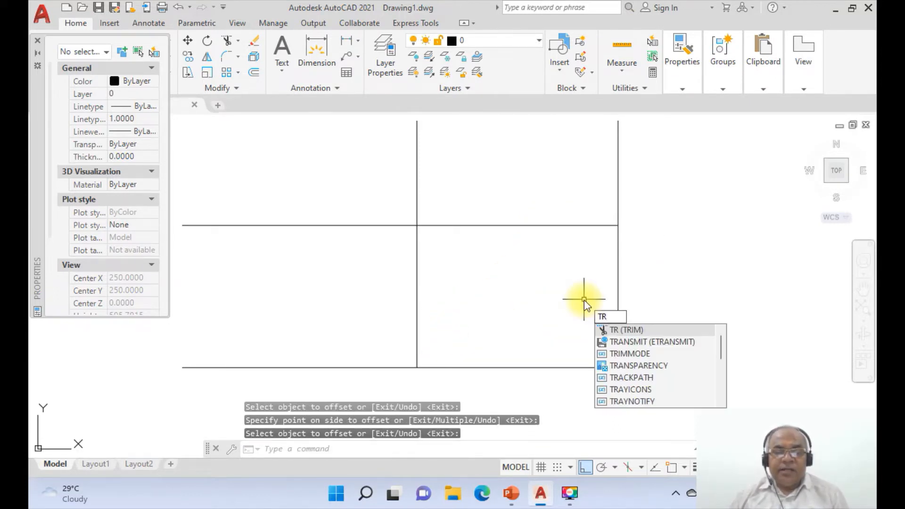
key("Return")
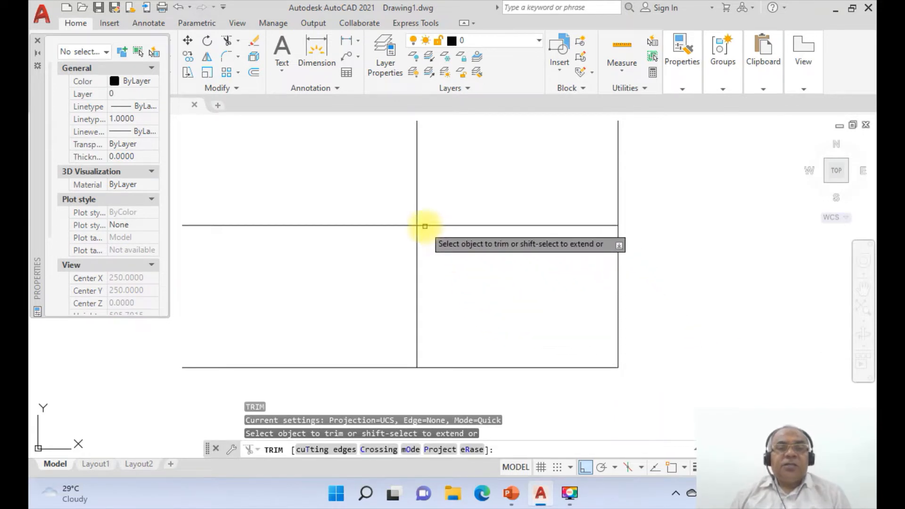
left_click(415, 219)
left_click(401, 221)
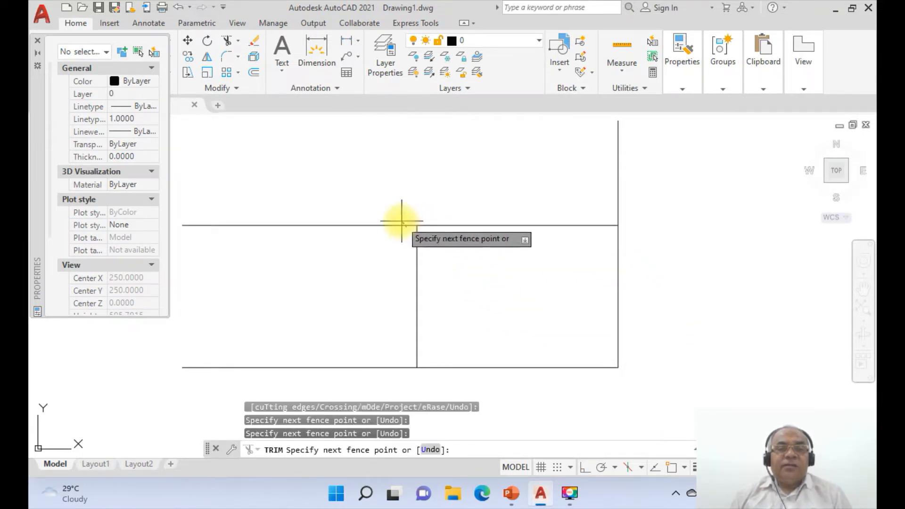
key("Return")
left_click(396, 367)
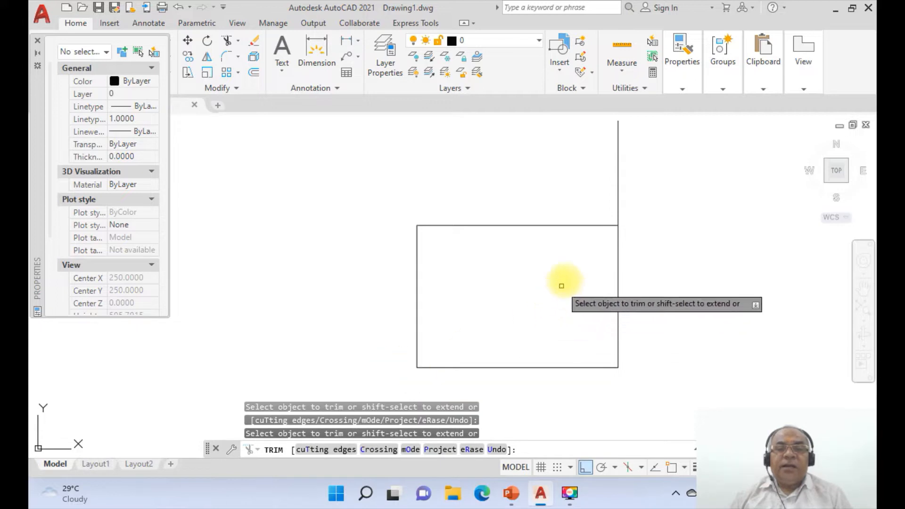
left_click(617, 212)
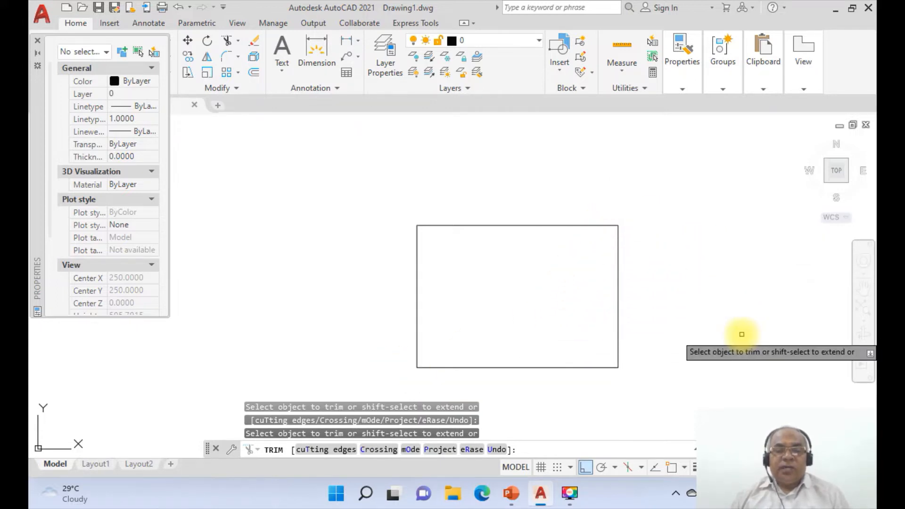
Step: Switch to PowerPoint to check the statement of problem 41, and return to AutoCAD
left_click(511, 493)
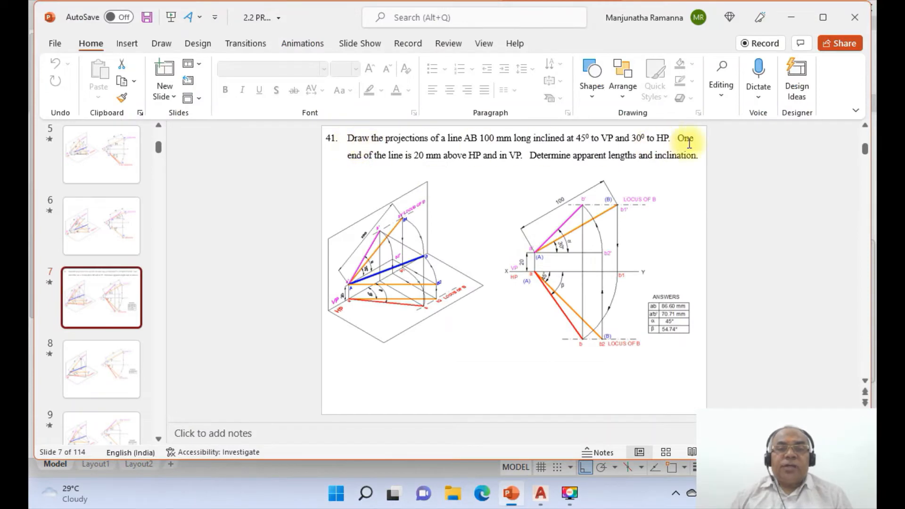
left_click(540, 493)
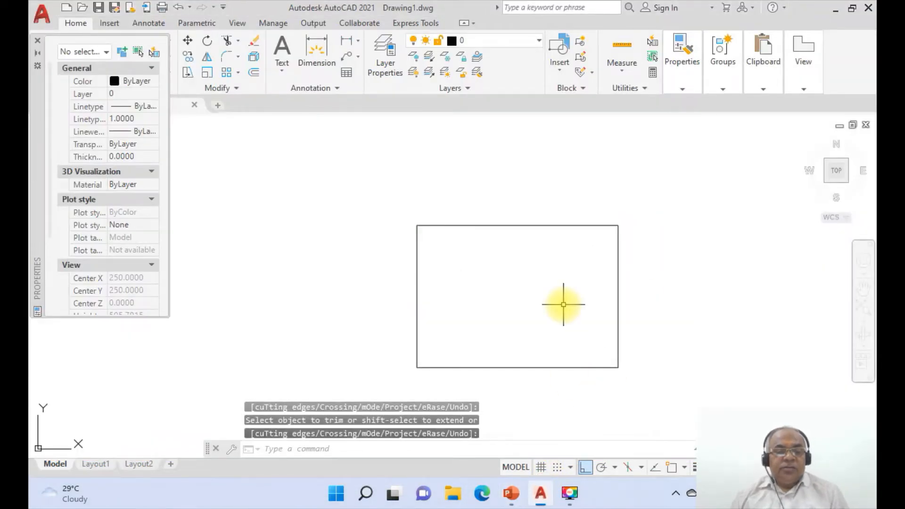
Step: Try to add the single-line text "41" with height 4 and rotation 0 inside the border's upper-left corner
type("DT")
key("Return")
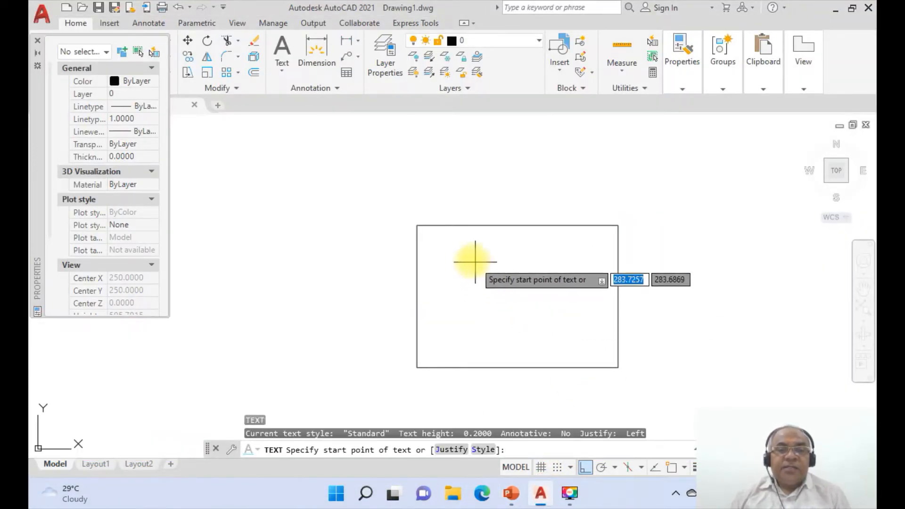
left_click(421, 239)
type("4")
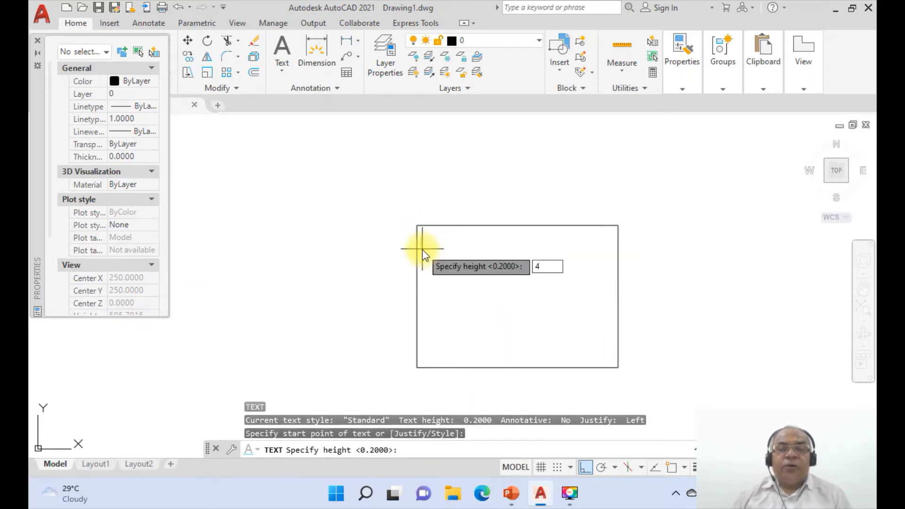
key("Return")
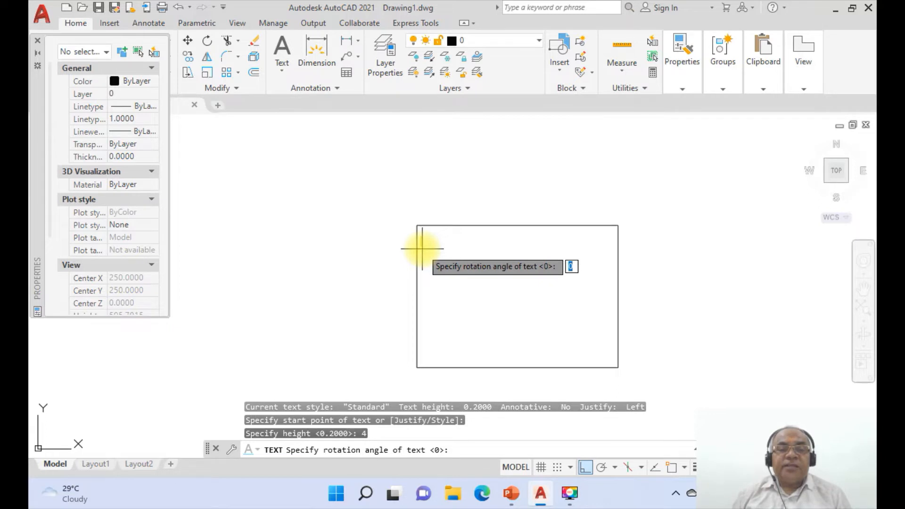
key("Return")
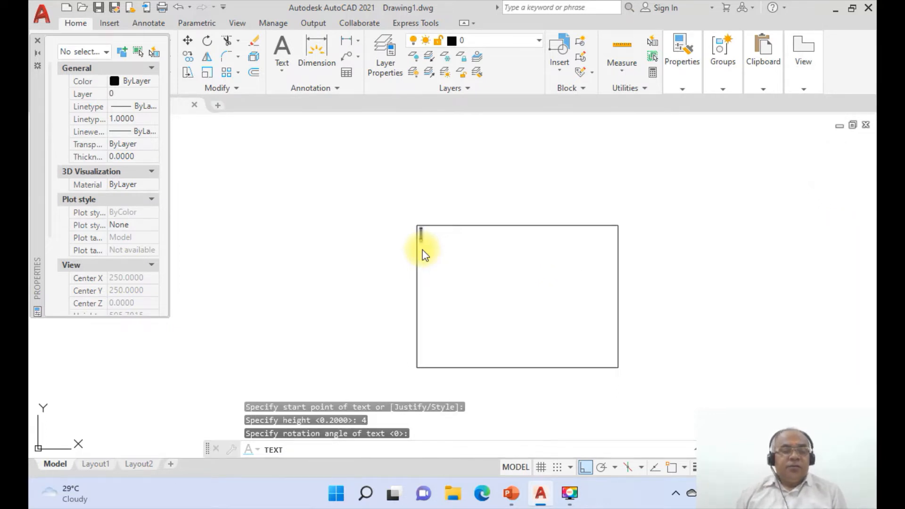
type("41")
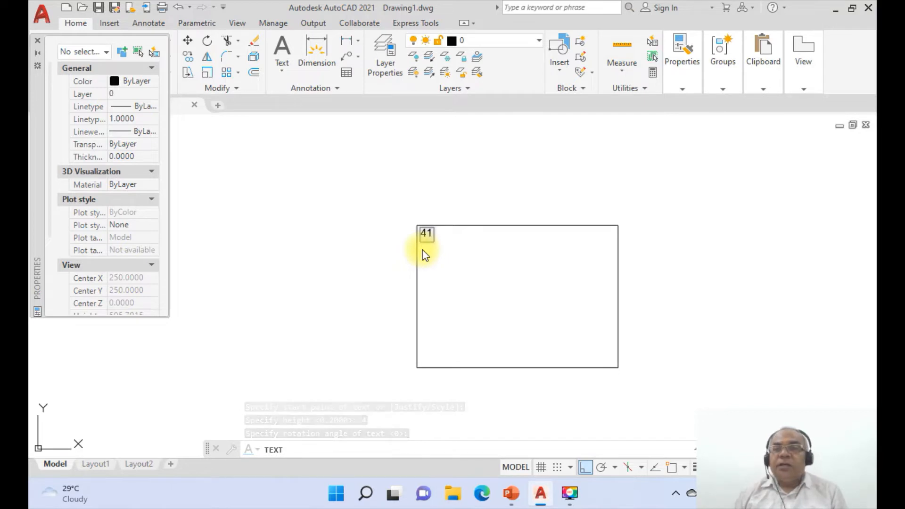
key("Escape")
key("Escape")
key("Escape")
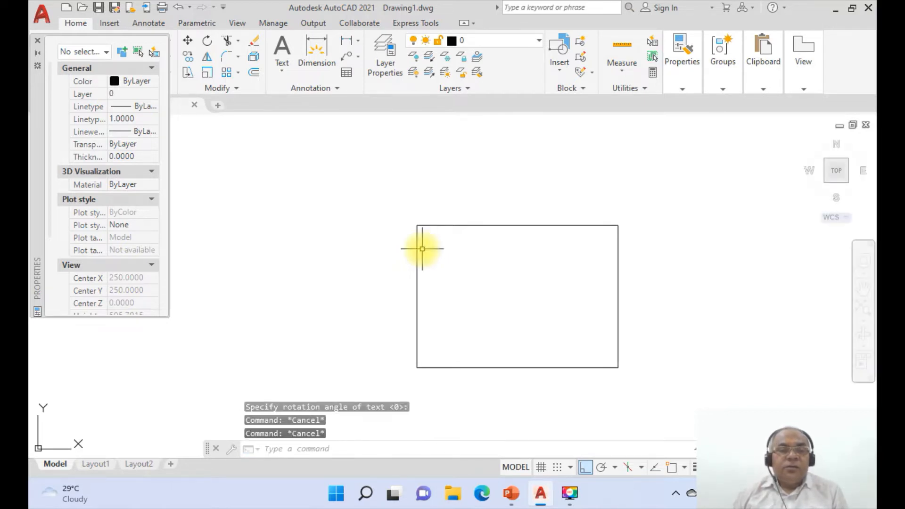
Step: Close the Properties palette covering the upper-left corner of the sheet border
type("z")
key("Return")
type("w")
key("Return")
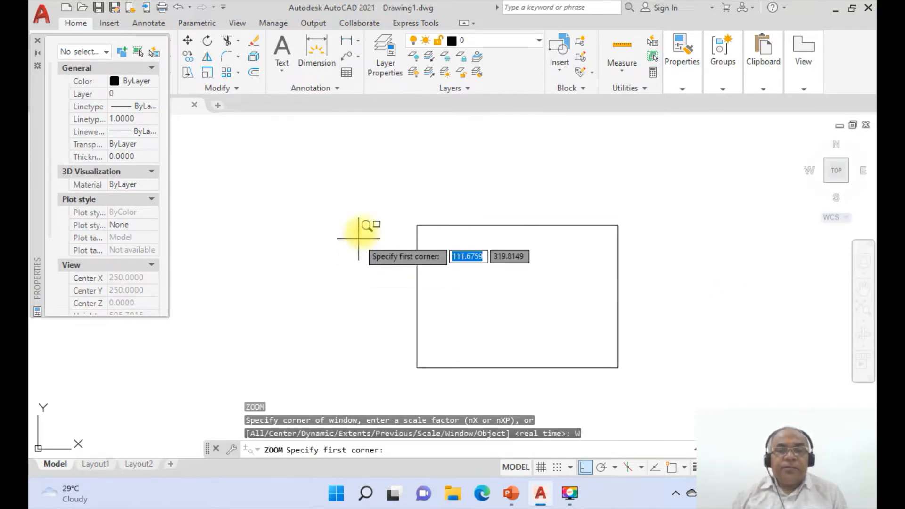
left_click(374, 186)
left_click(662, 284)
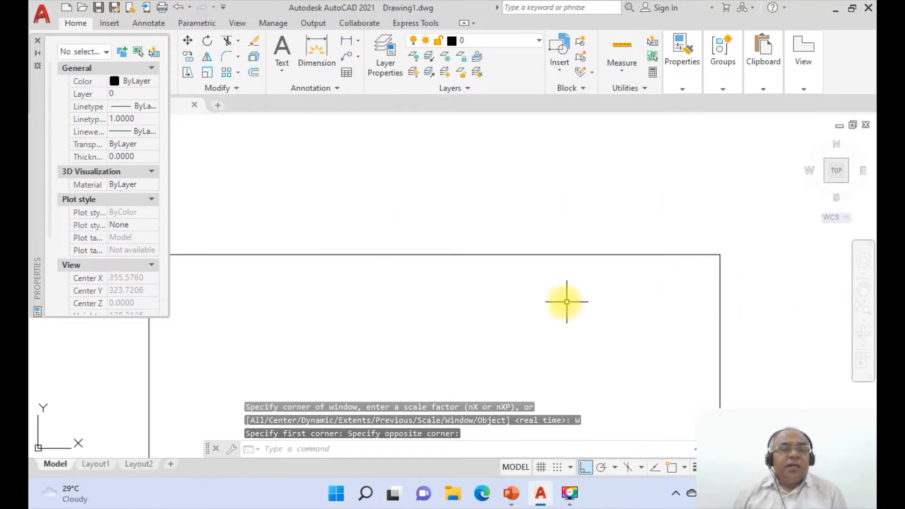
left_click(39, 41)
Step: Start single-line text just inside the border's upper-left corner with height 4 and rotation 0, and enter "41." as the problem number
type("dt")
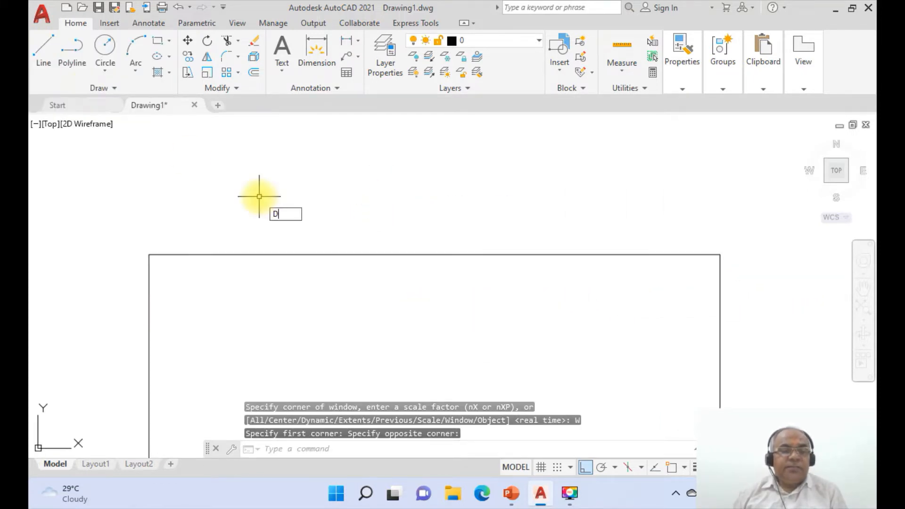
key("Return")
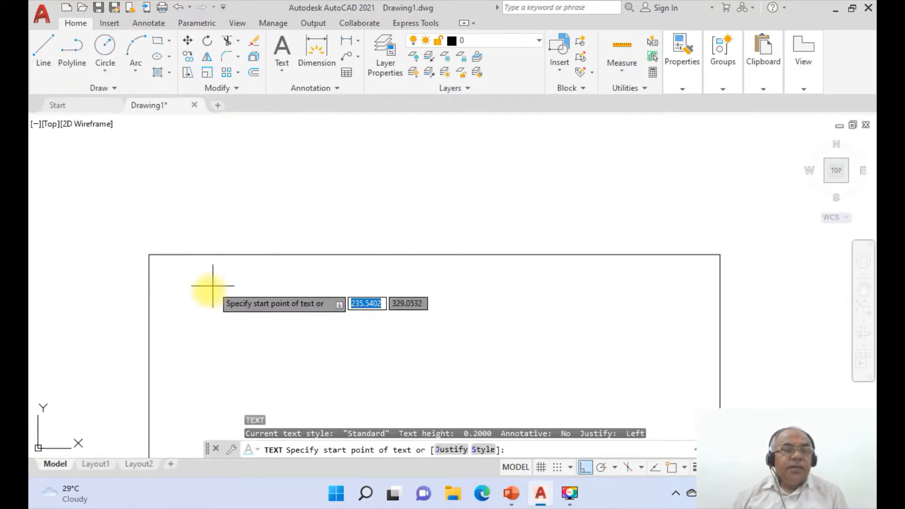
left_click(155, 271)
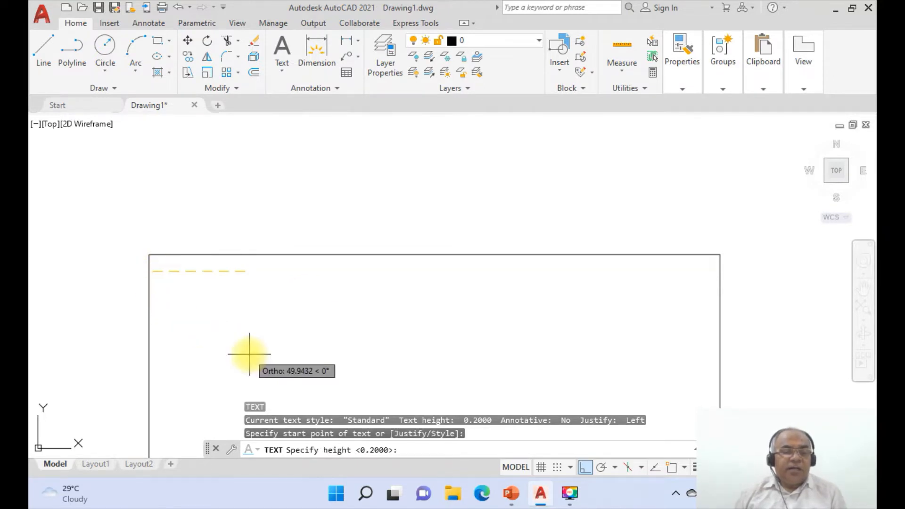
type("4")
key("Return")
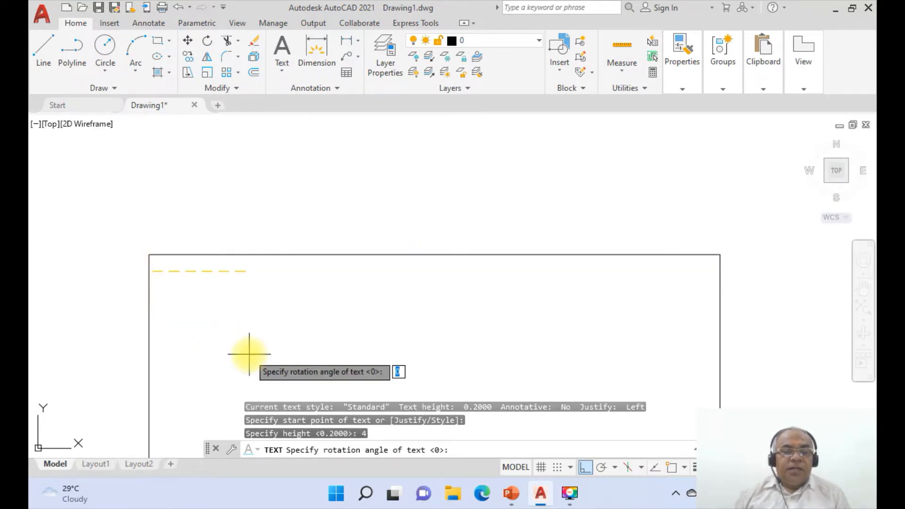
key("Return")
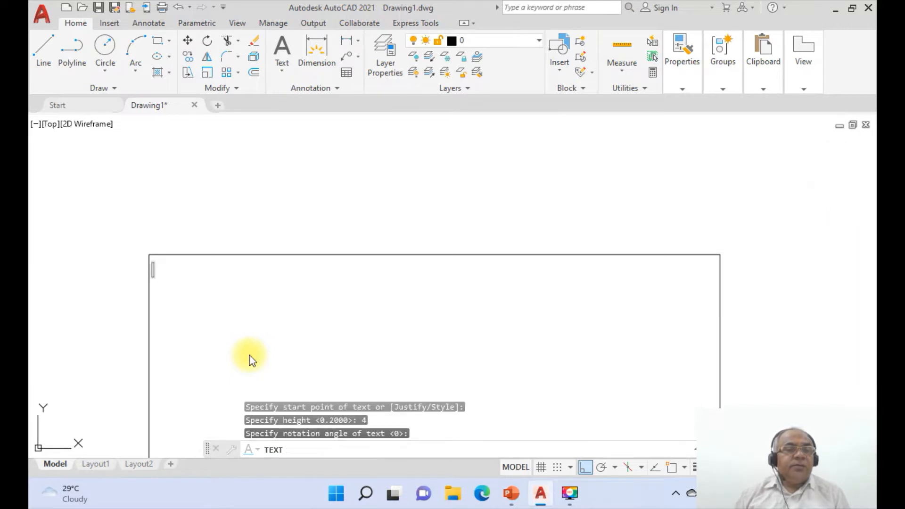
type("1")
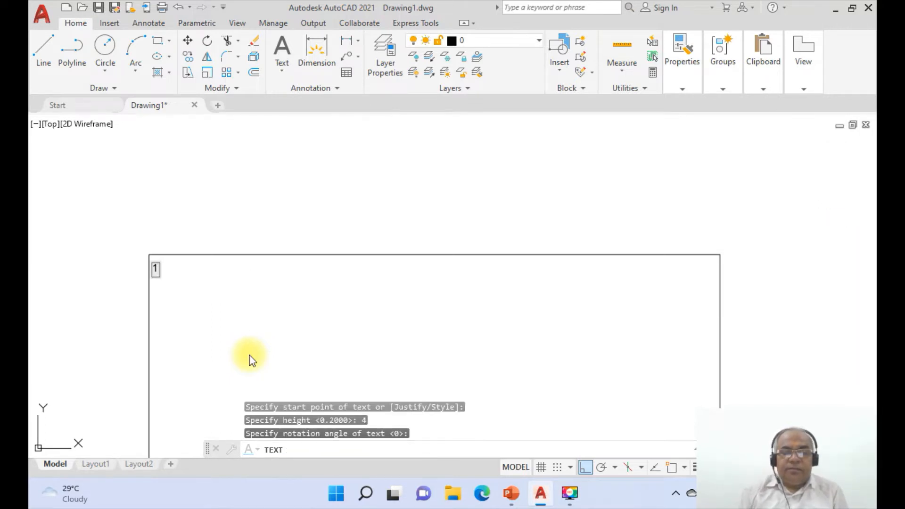
key("BackSpace")
type("41.")
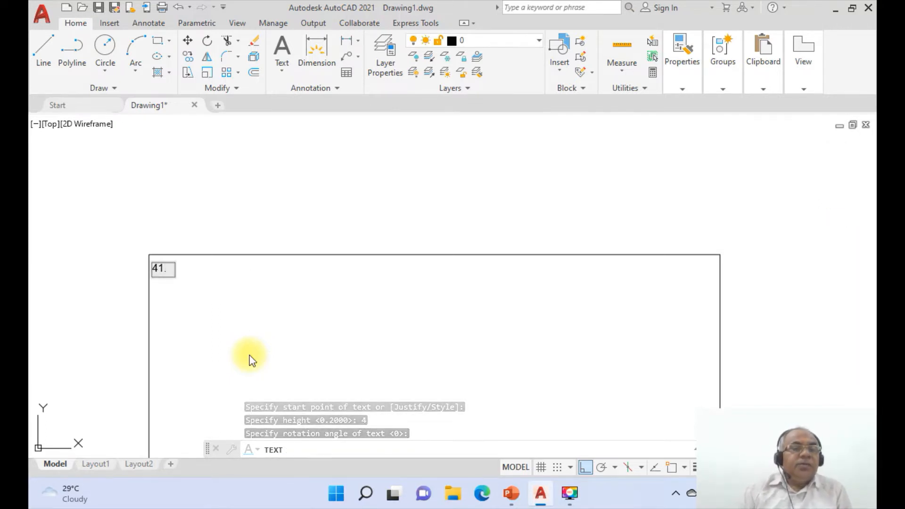
Step: Check the statement in PowerPoint, return to AutoCAD, and continue the text with "Draw the projections of the line AB 100 mm long"
left_click(507, 495)
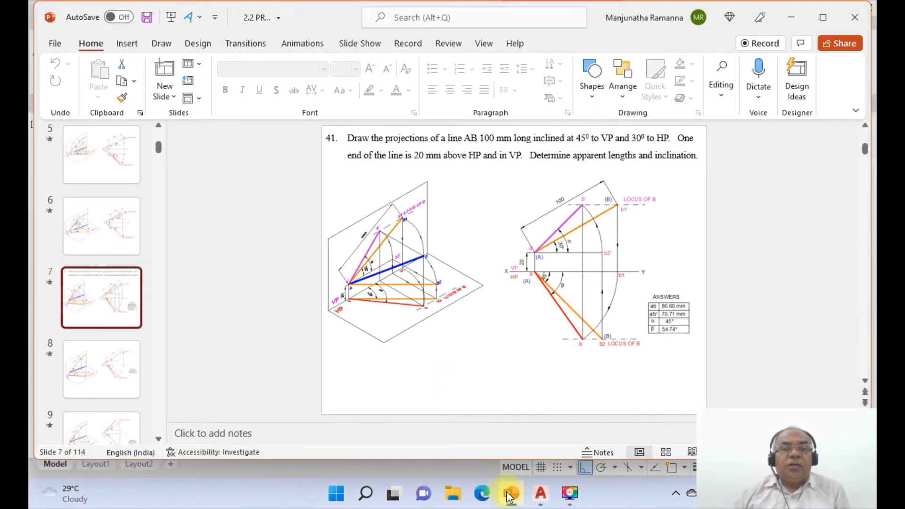
left_click(541, 492)
type("dr")
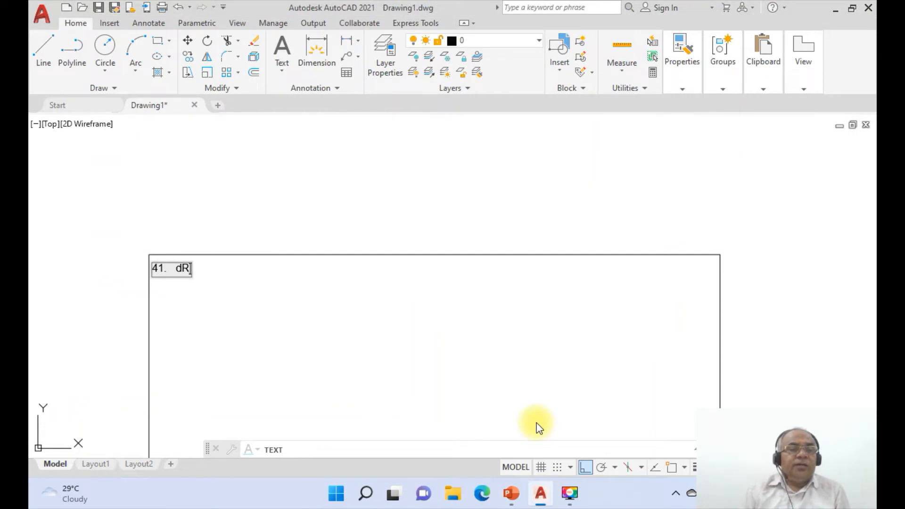
key("BackSpace")
key("BackSpace")
type("Draw")
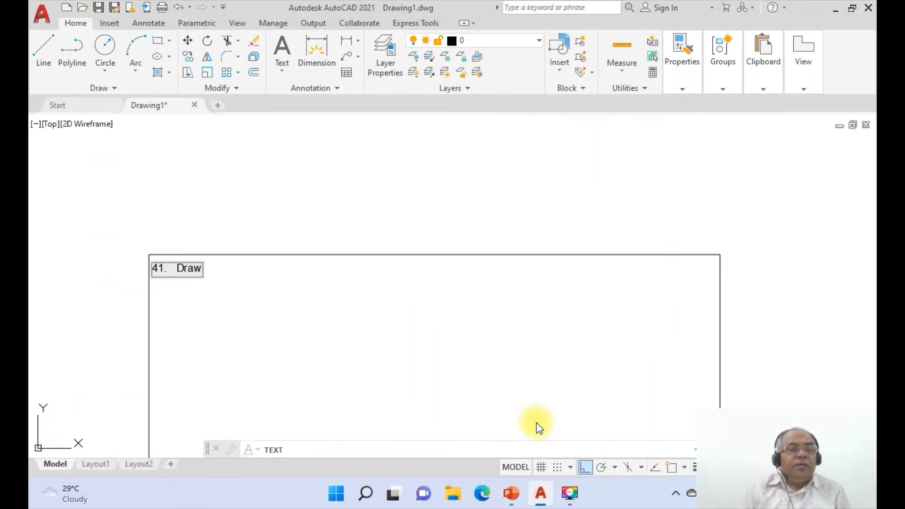
type(" the projection")
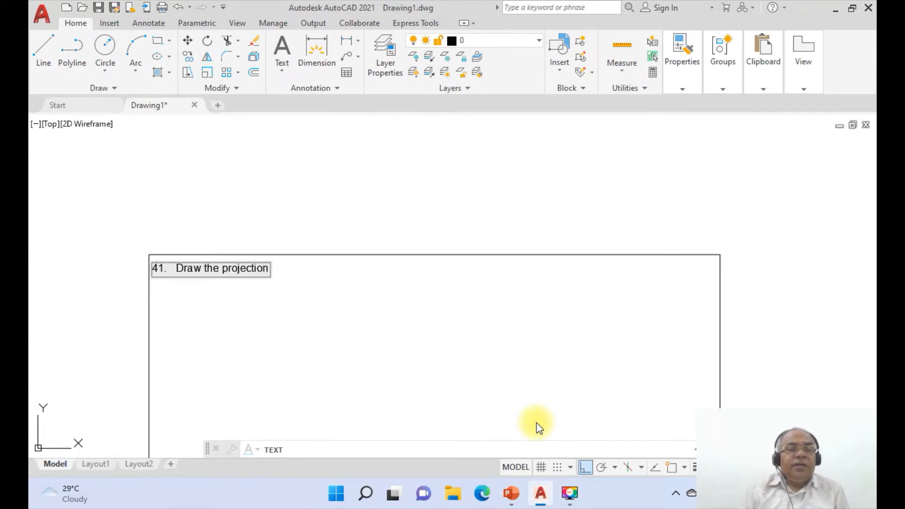
type("s of the line AB 100")
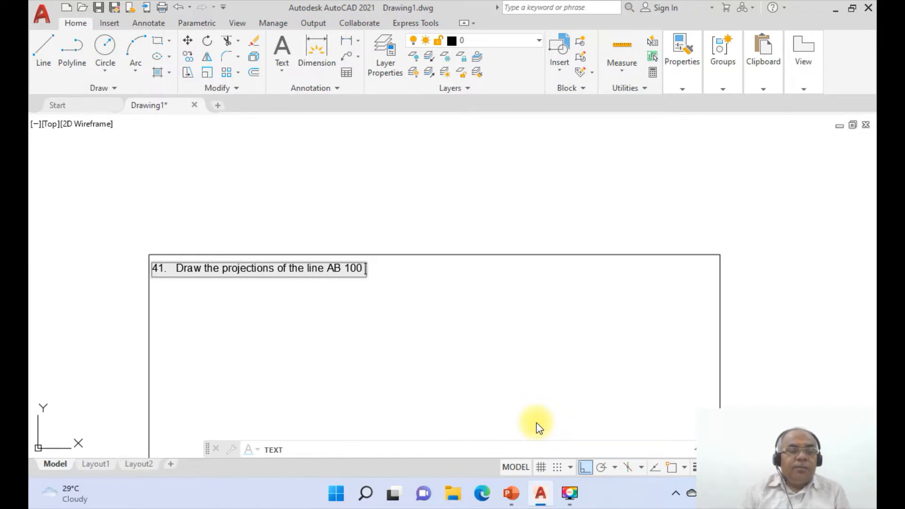
type(" mm long")
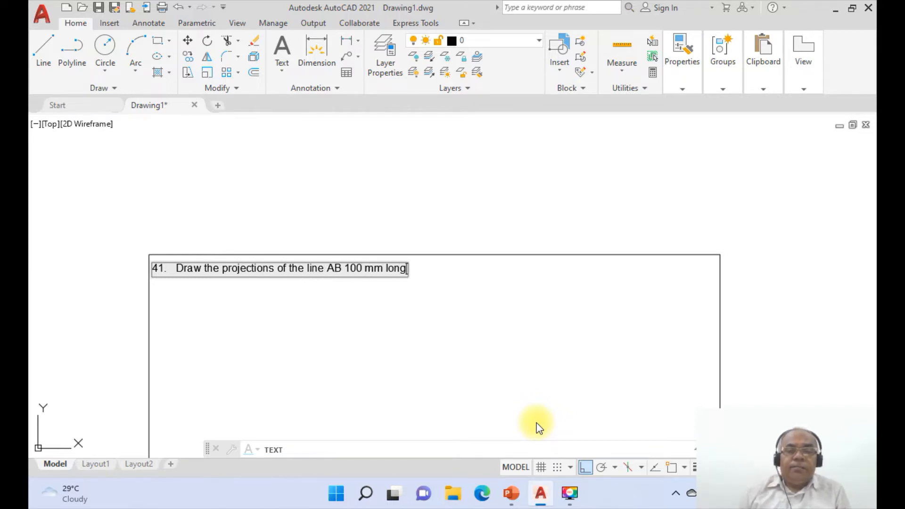
Step: Recheck the statement in PowerPoint, return to AutoCAD, and append "inclined at 45° to" to the text, including the degree symbol
left_click(509, 495)
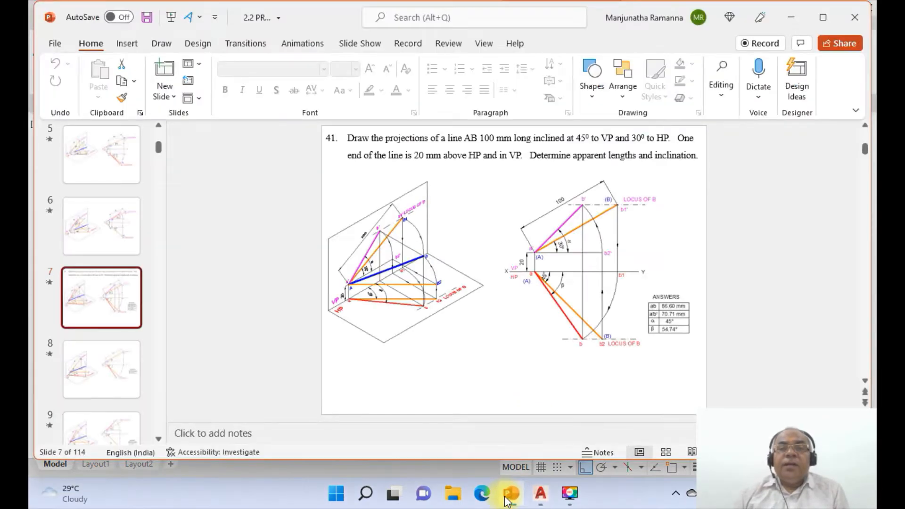
left_click(540, 493)
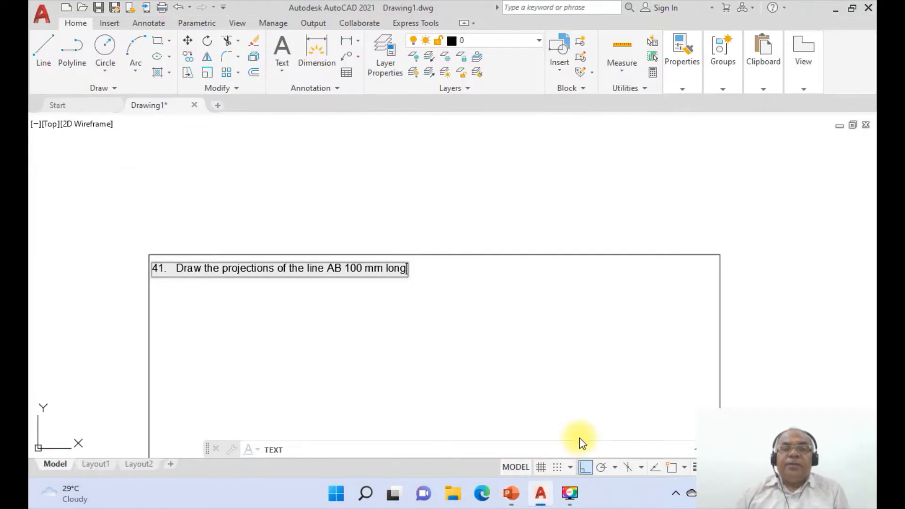
type("inclin")
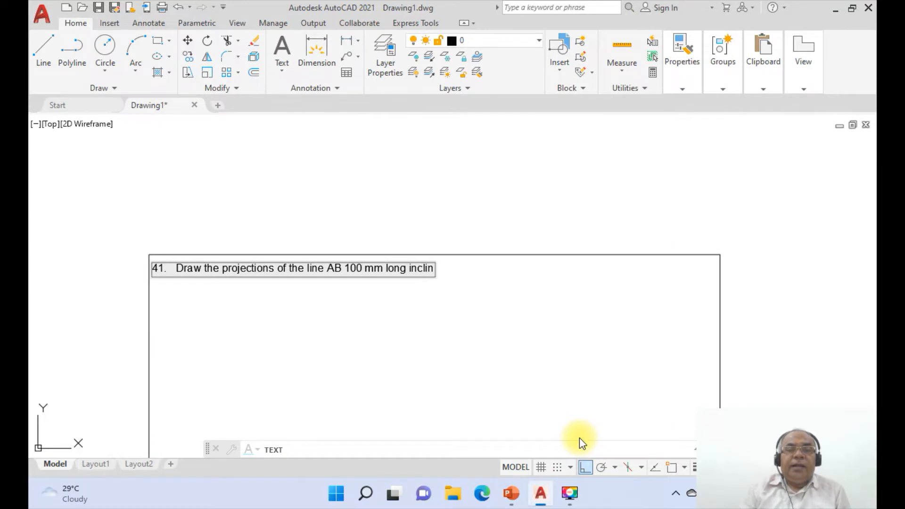
type("ed at 45")
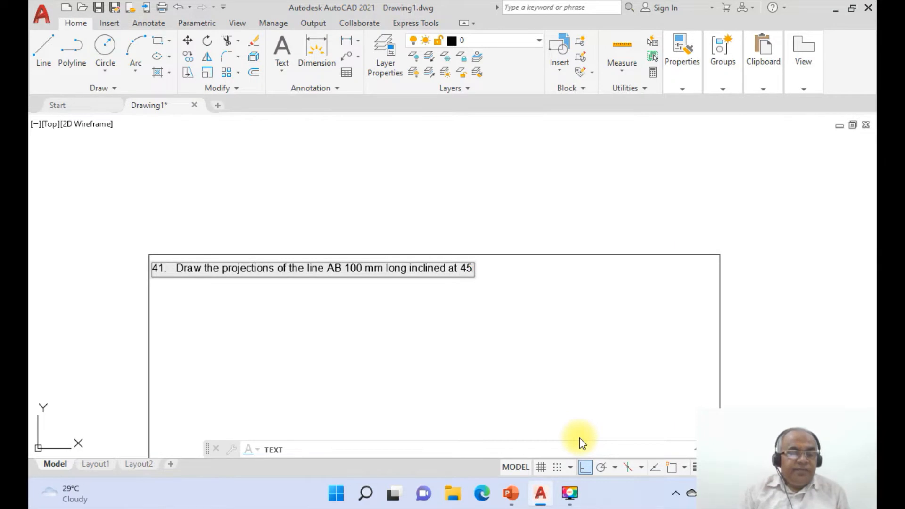
type("%%")
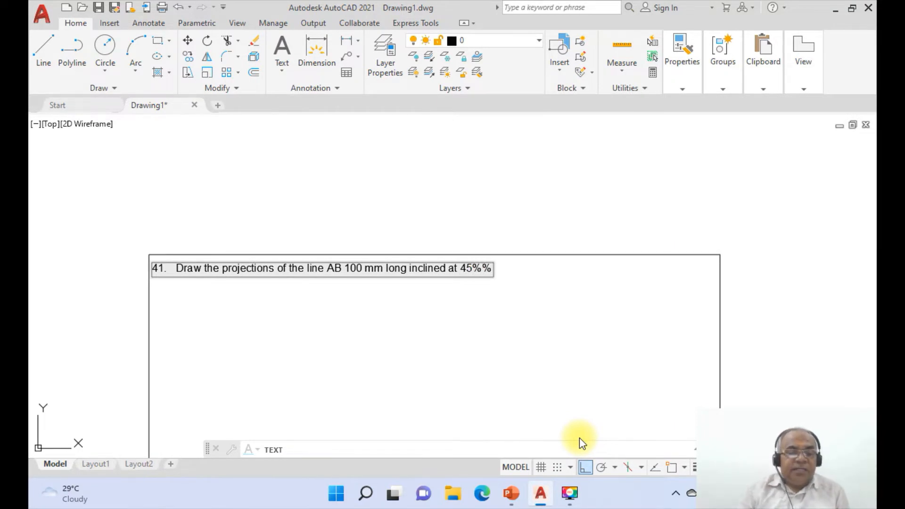
type("d to")
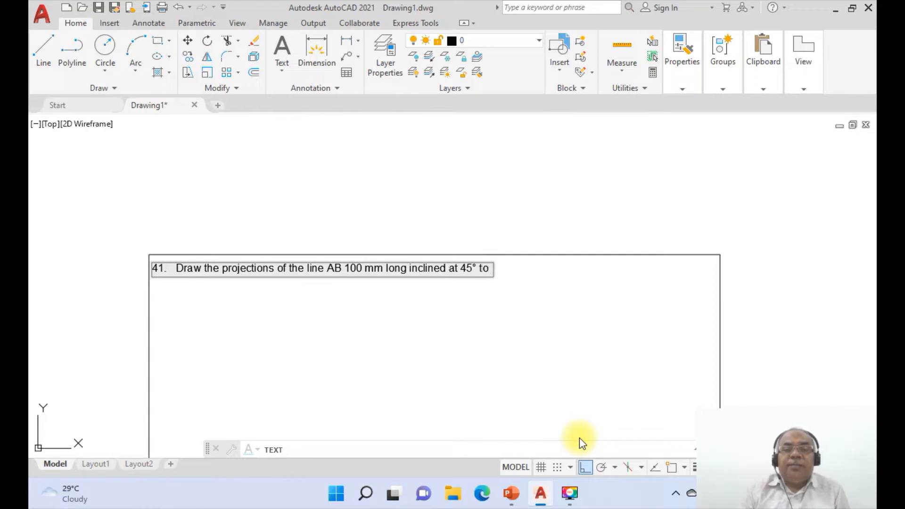
Step: Complete the first sentence of the problem text with "VP and 30° to HP.", including the degree symbol
type(" VP and30")
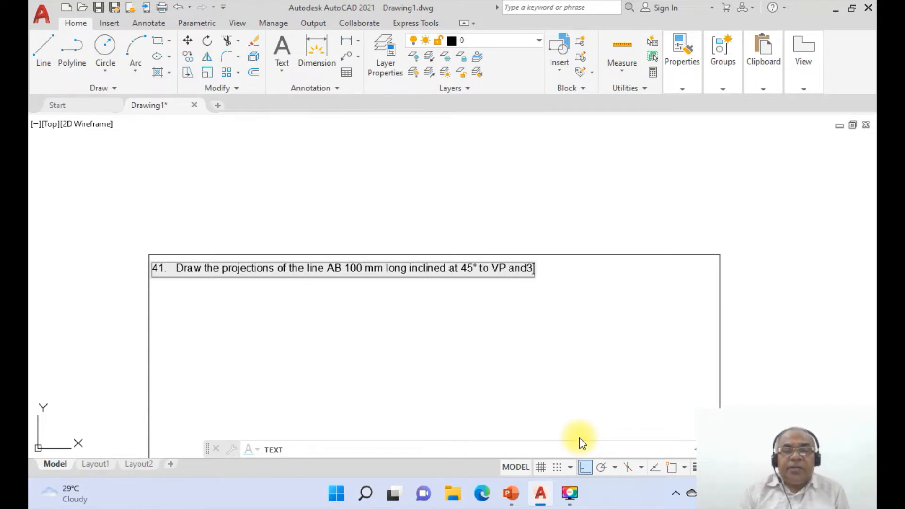
key("BackSpace")
key("BackSpace")
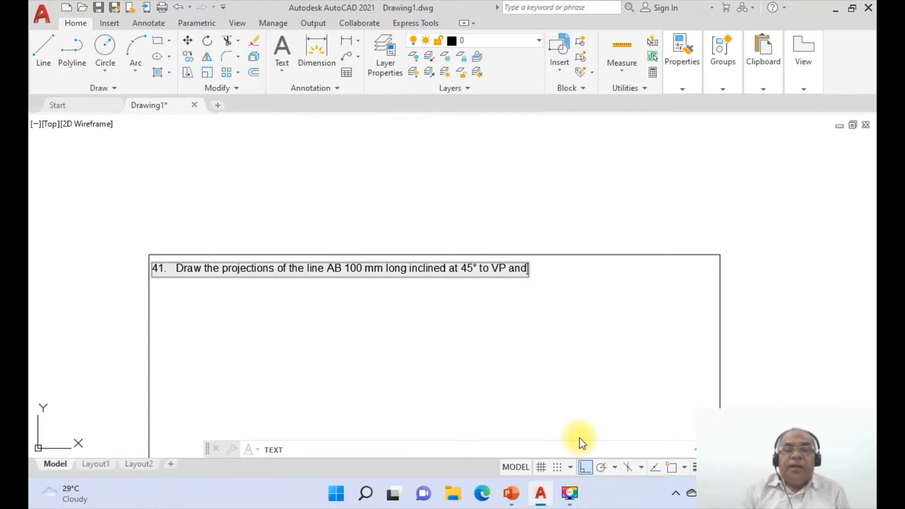
type("30")
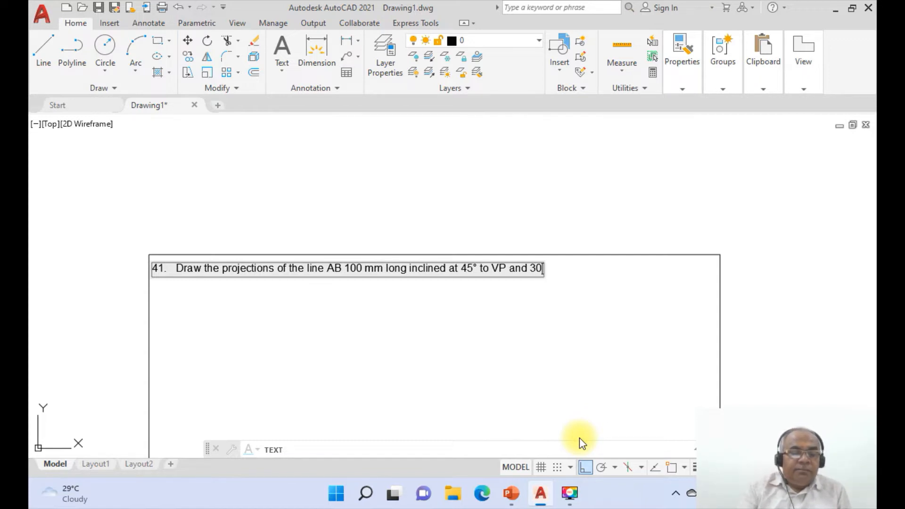
type("%%d")
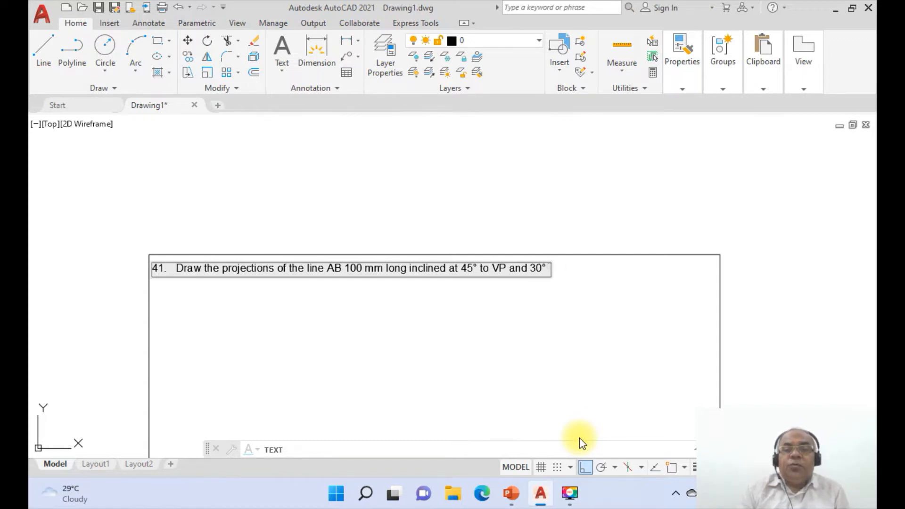
type(" to ")
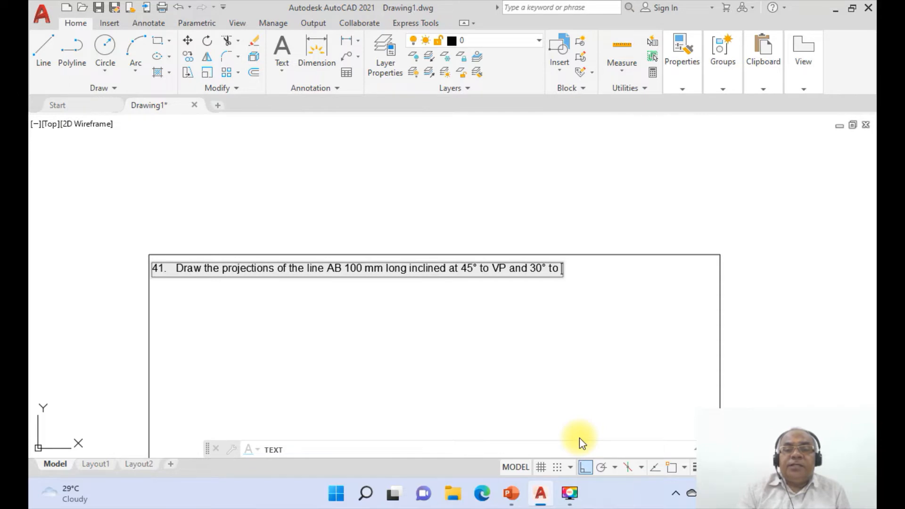
type("HP.")
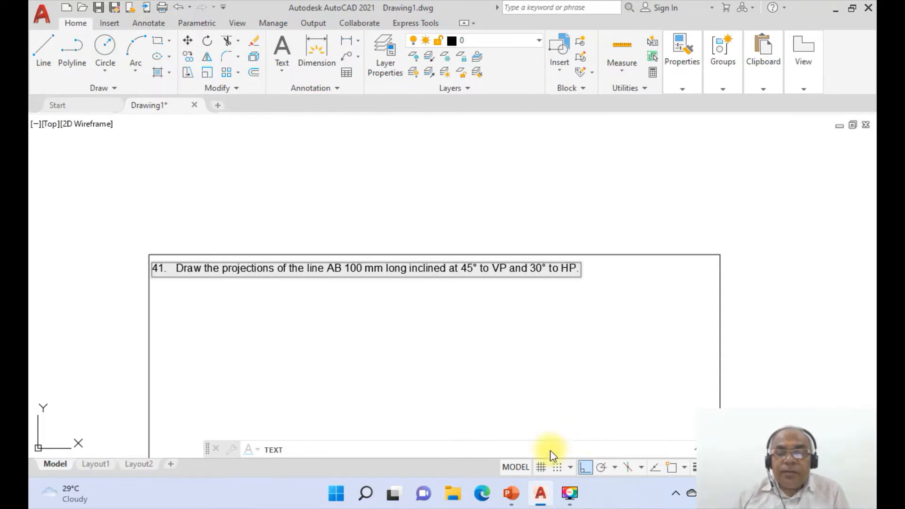
Step: Read the second sentence in PowerPoint, return to AutoCAD, append "One end of the line is", and start a new text line
left_click(510, 499)
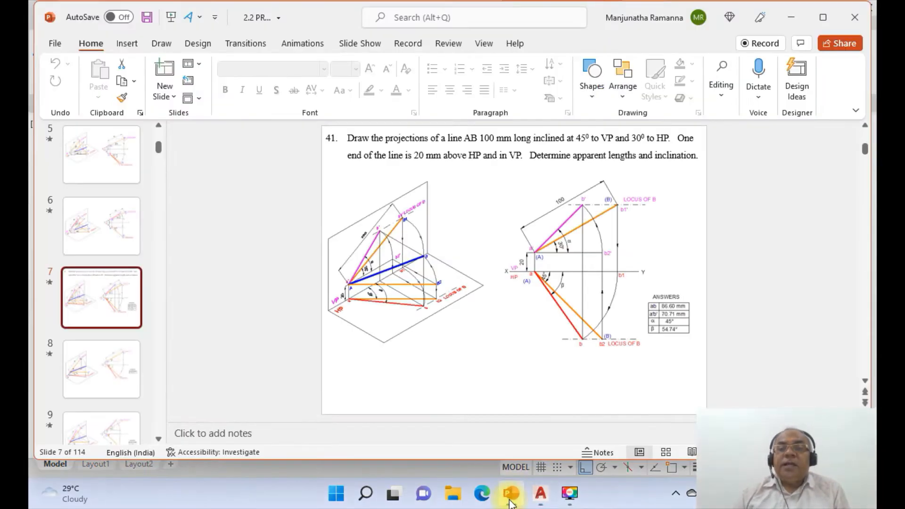
left_click(541, 491)
left_click(514, 493)
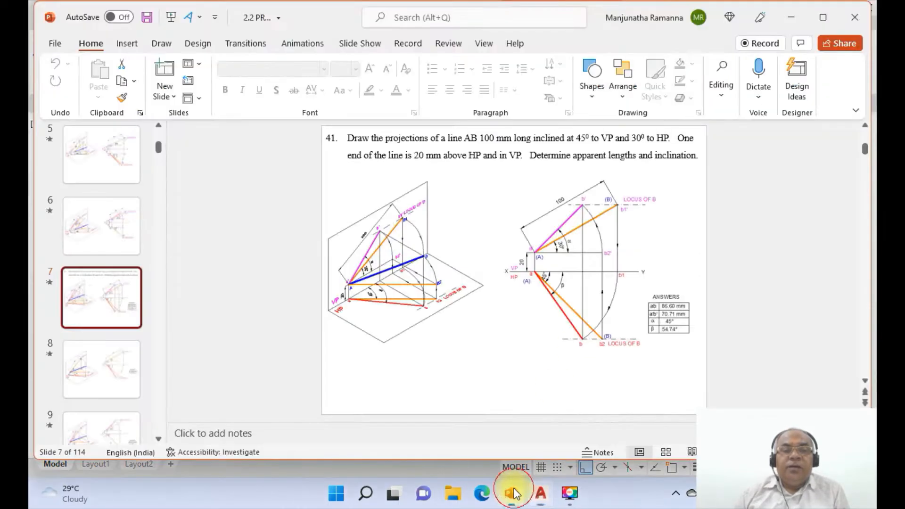
left_click(540, 493)
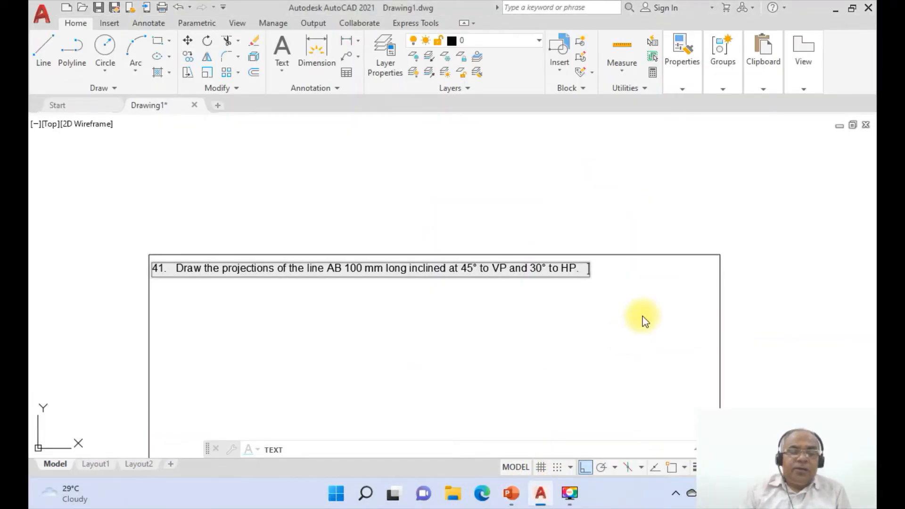
type("One end of th")
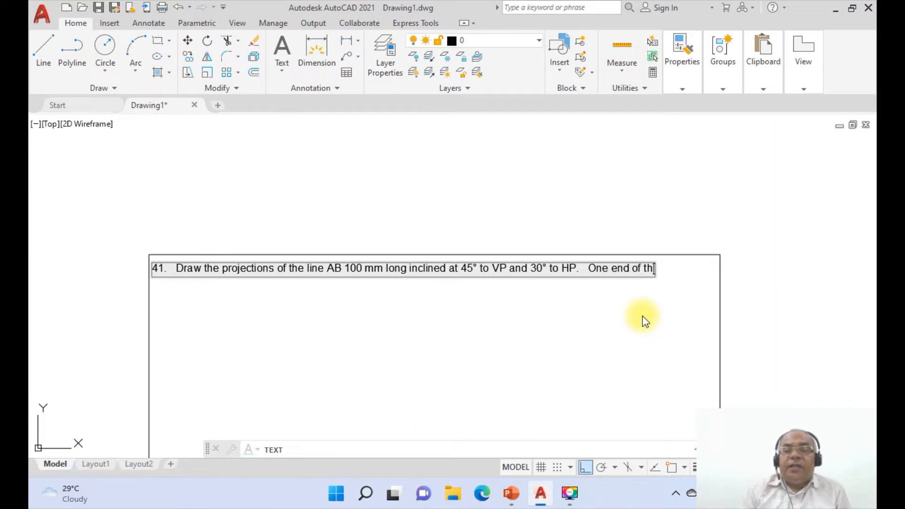
type("e line is")
key("Return")
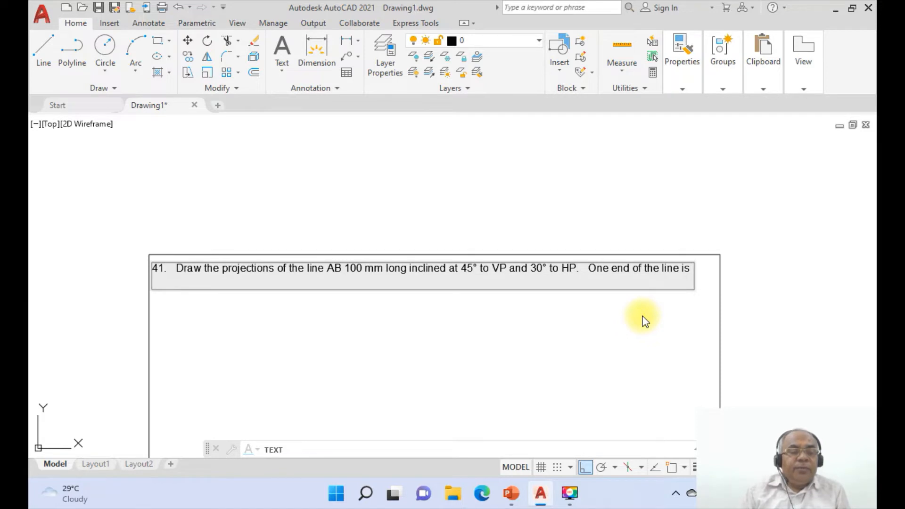
Step: Complete the second sentence of the problem text with "20 mm above HP and in VP."
type("20 mm abo")
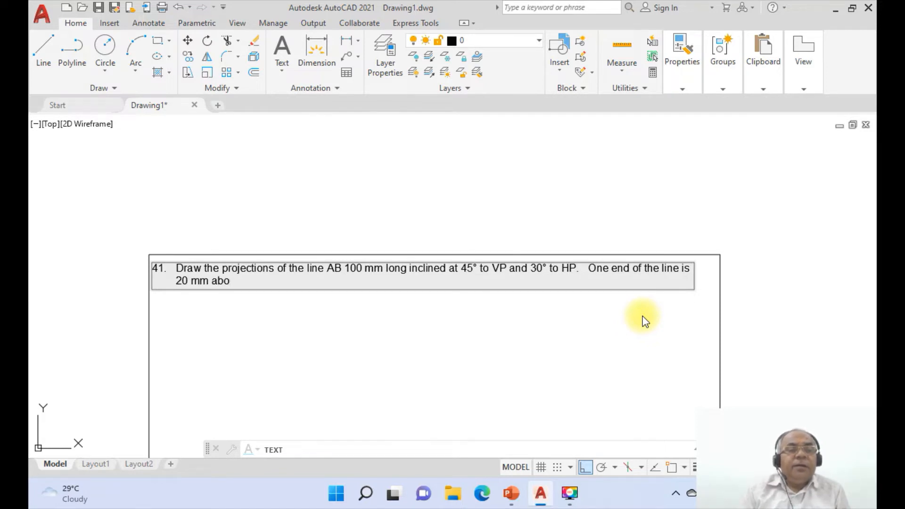
type("ve HP and in VP.")
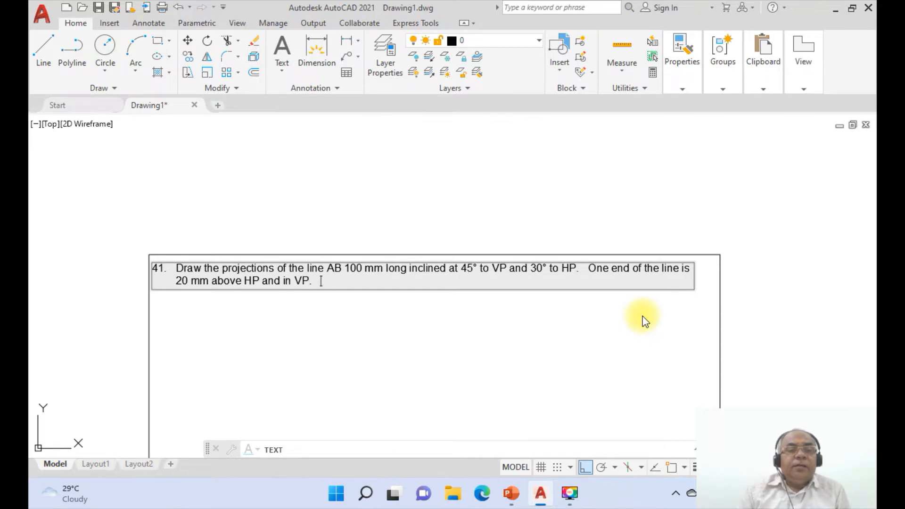
Step: Check the last sentence in PowerPoint, return to AutoCAD, append "Determine apparent lengths and inclinations.", and finish the text entry
left_click(517, 499)
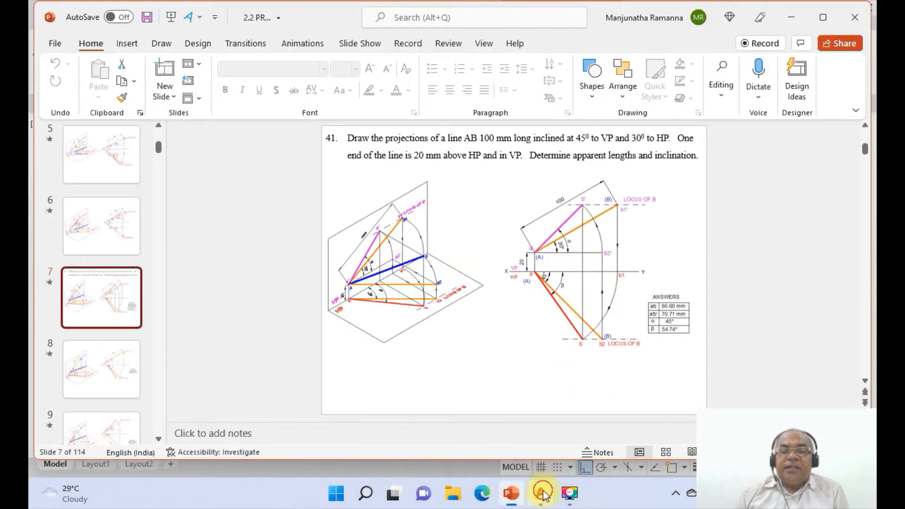
left_click(540, 493)
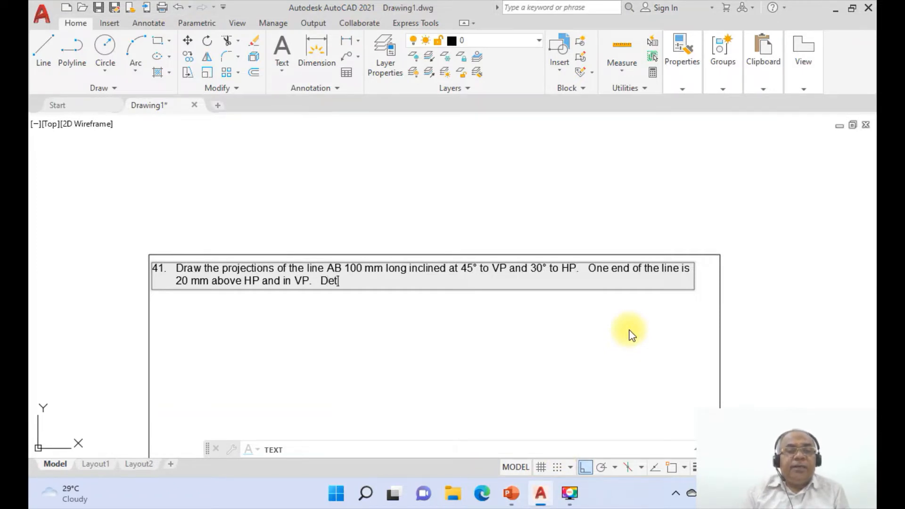
type("ermine apparent")
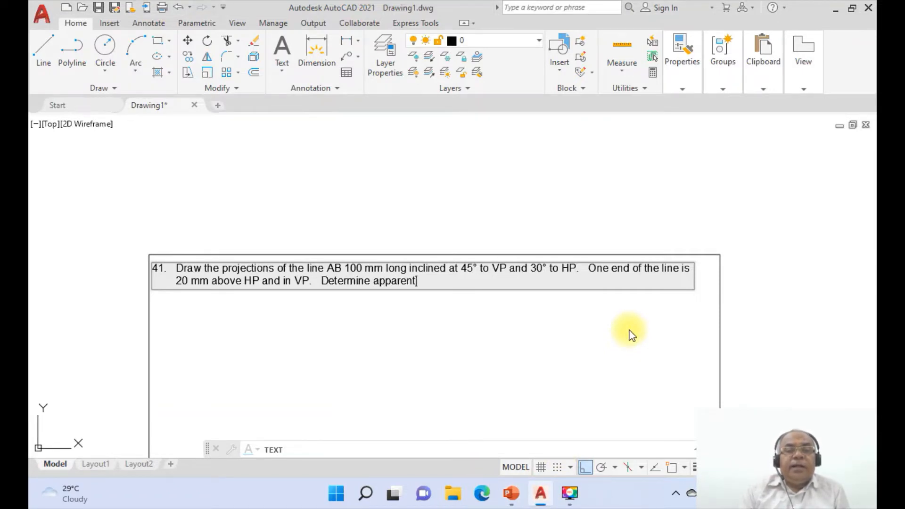
type(" lengts and in")
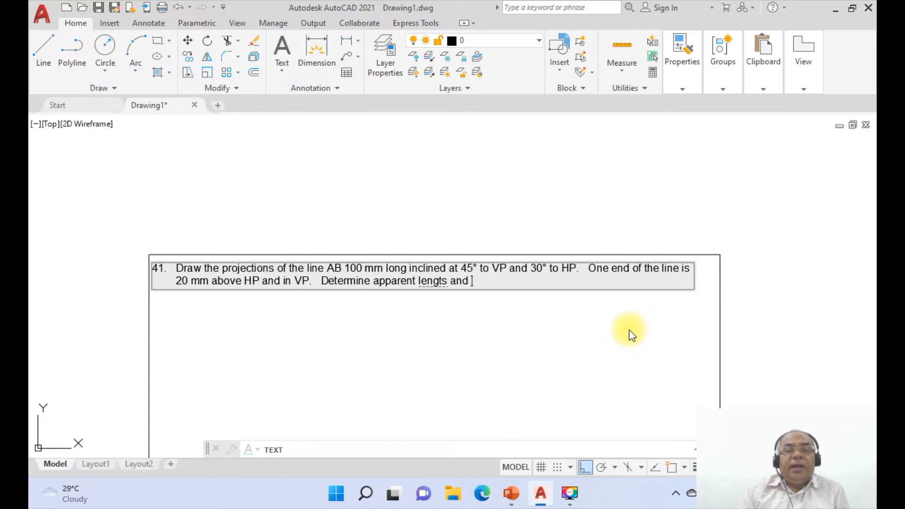
key("BackSpace")
key("BackSpace")
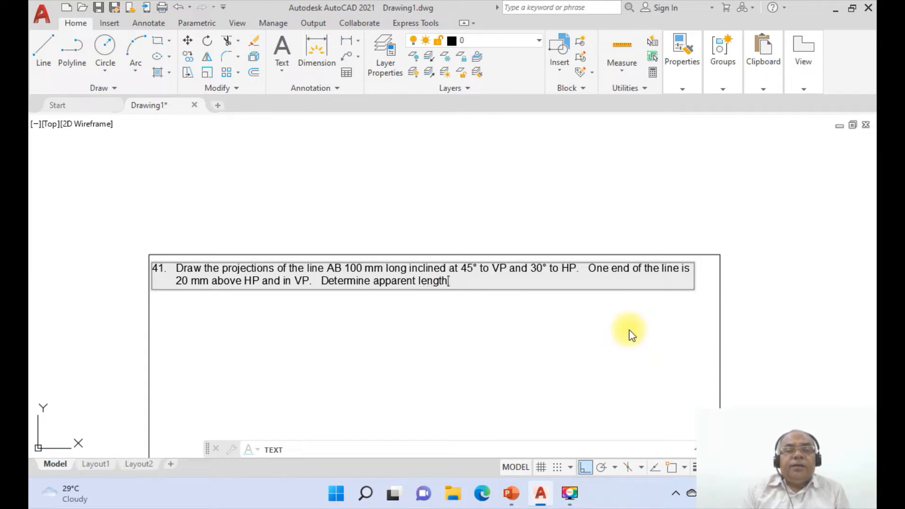
type("and inclinations.")
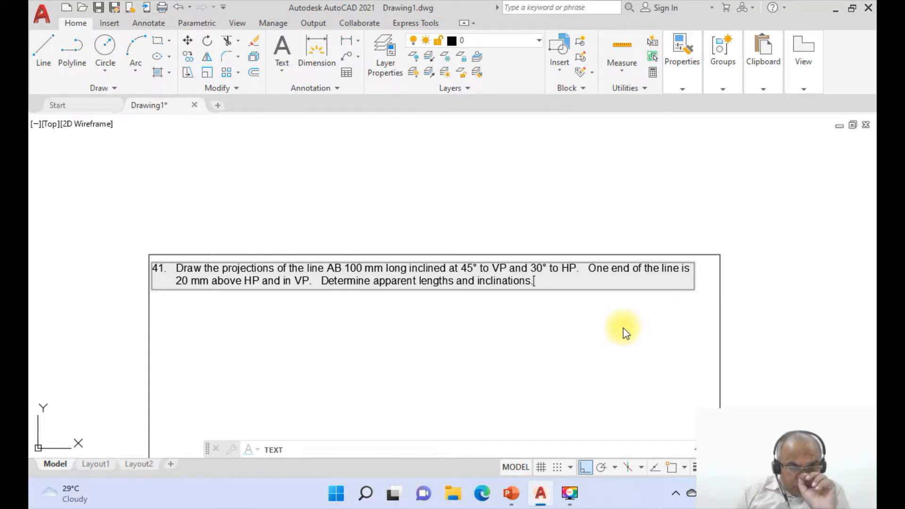
left_click(525, 332)
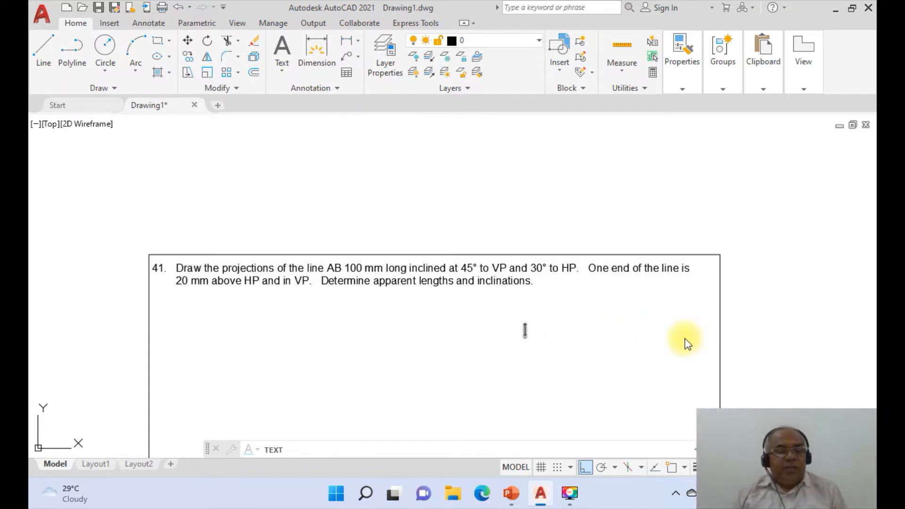
Step: Fit the view to the whole sheet border, review the problem's solution figure in PowerPoint, and return to AutoCAD
type("z")
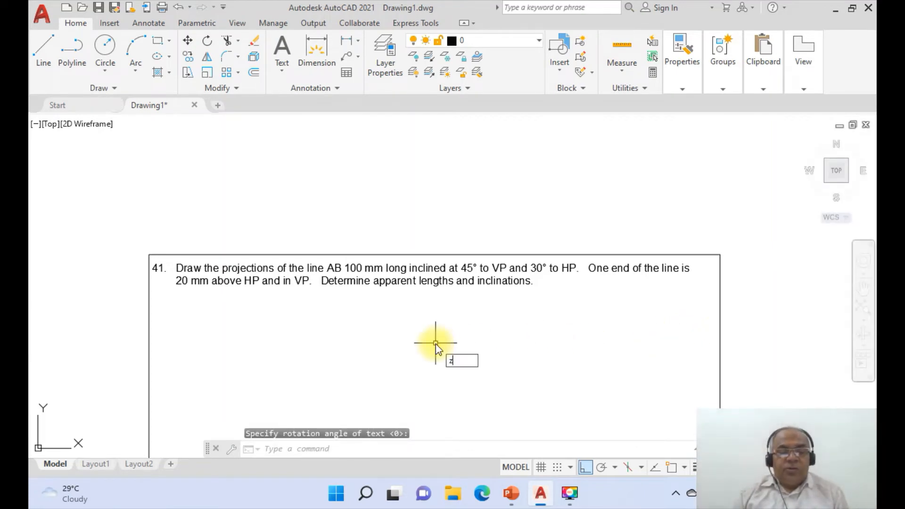
key("Return")
type("p")
key("Return")
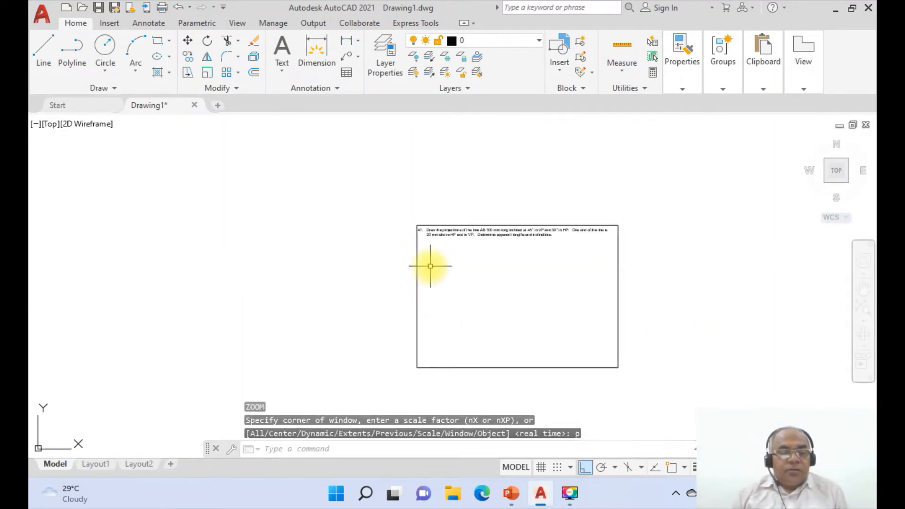
key("Return")
type("w")
key("Return")
left_click(393, 220)
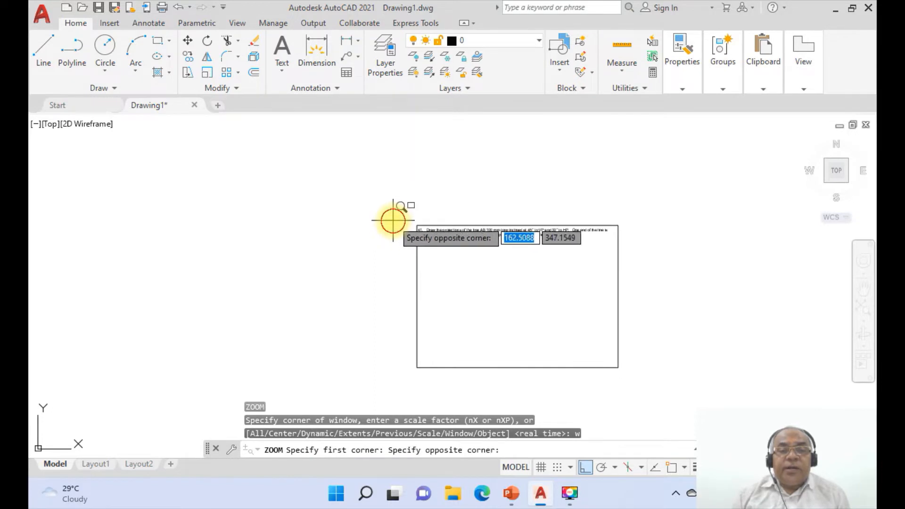
left_click(636, 380)
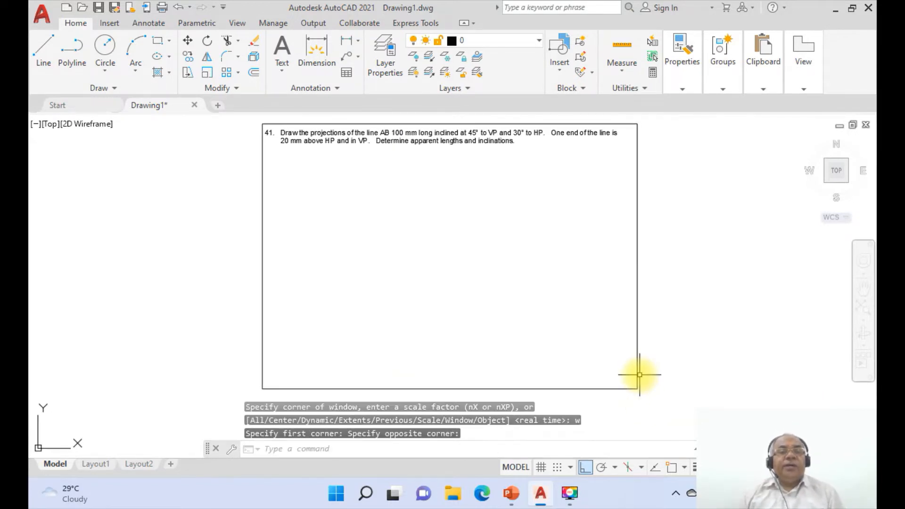
key("Escape")
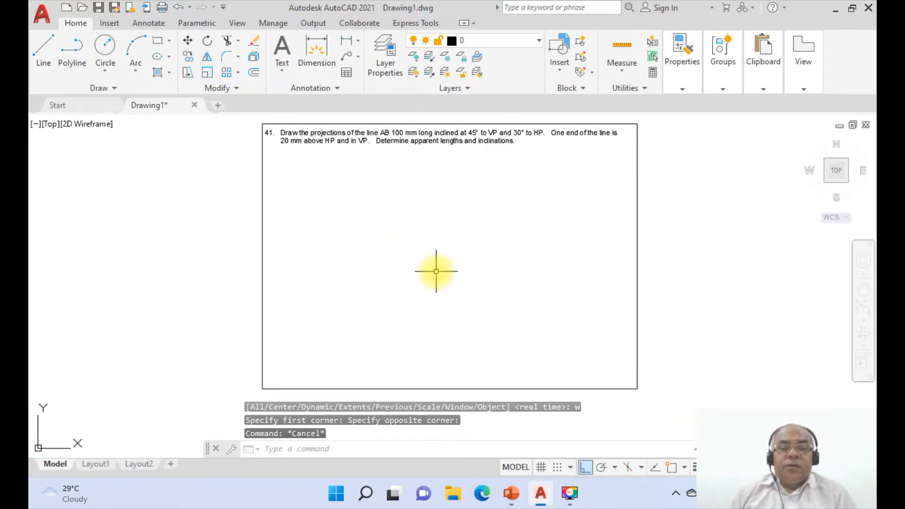
left_click(511, 493)
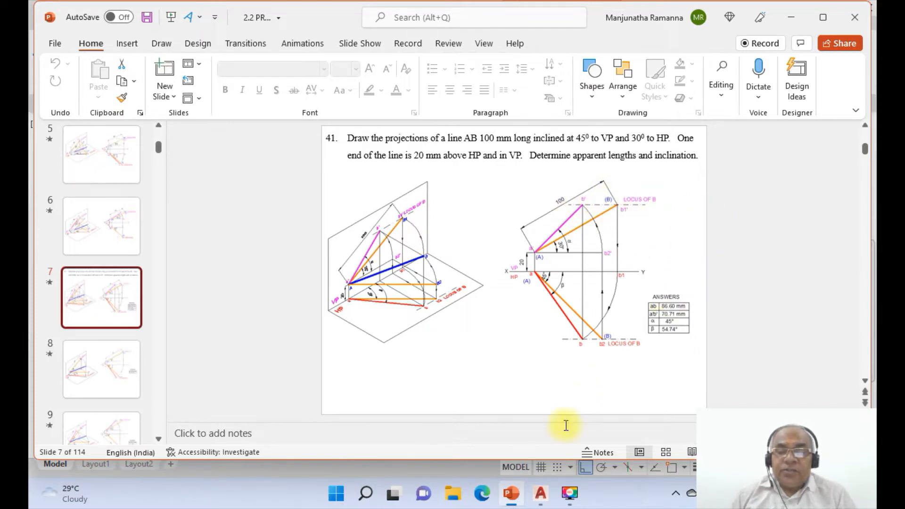
left_click(540, 493)
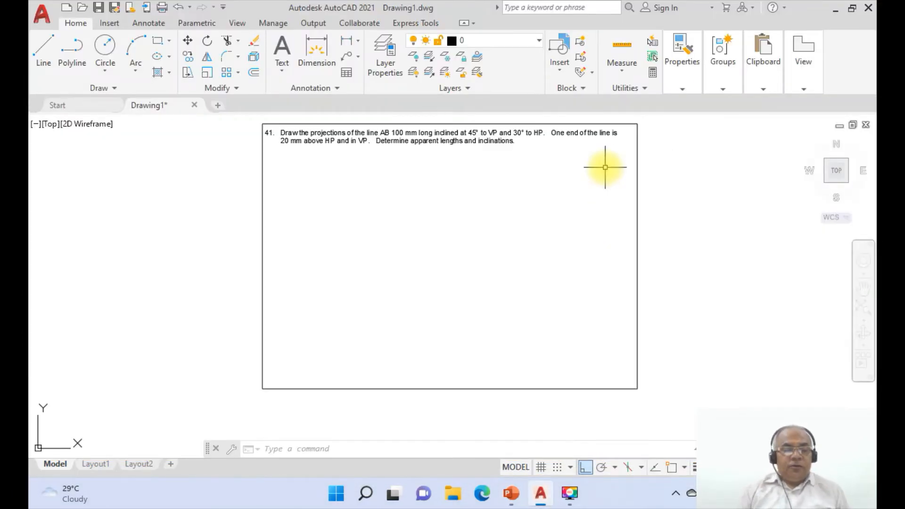
Step: Create three new layers named XY, FV and TV
type("LA")
key("Return")
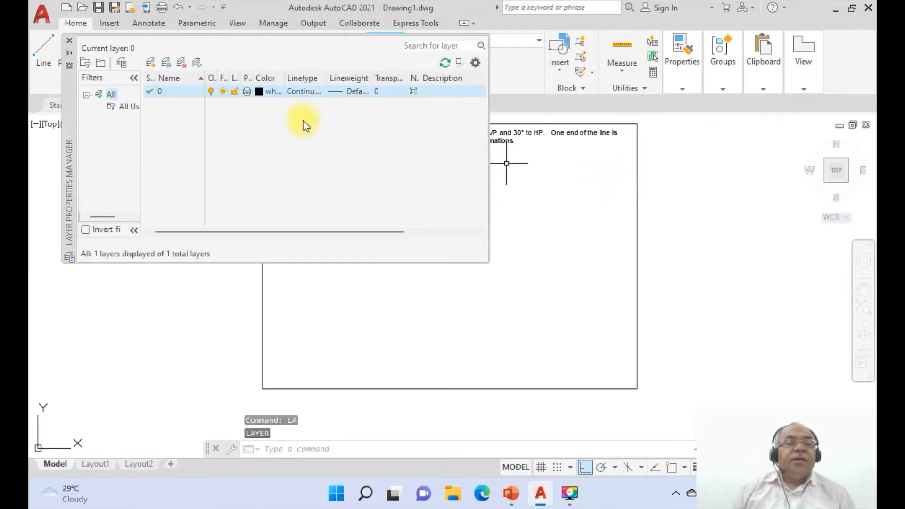
left_click(152, 62)
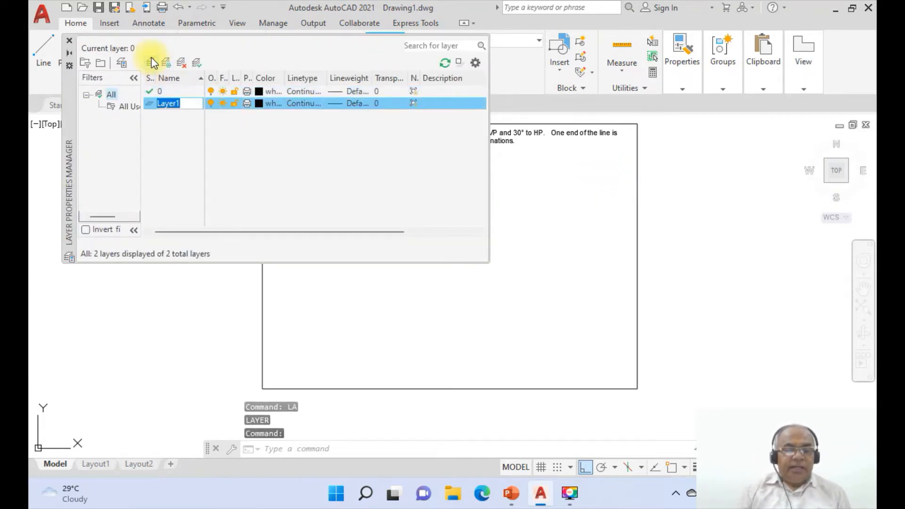
key("Return")
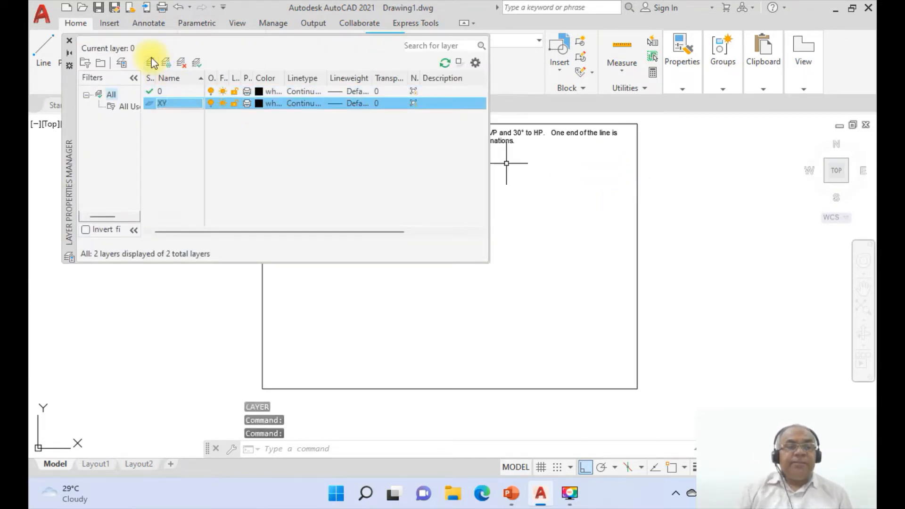
left_click(153, 62)
type("FV")
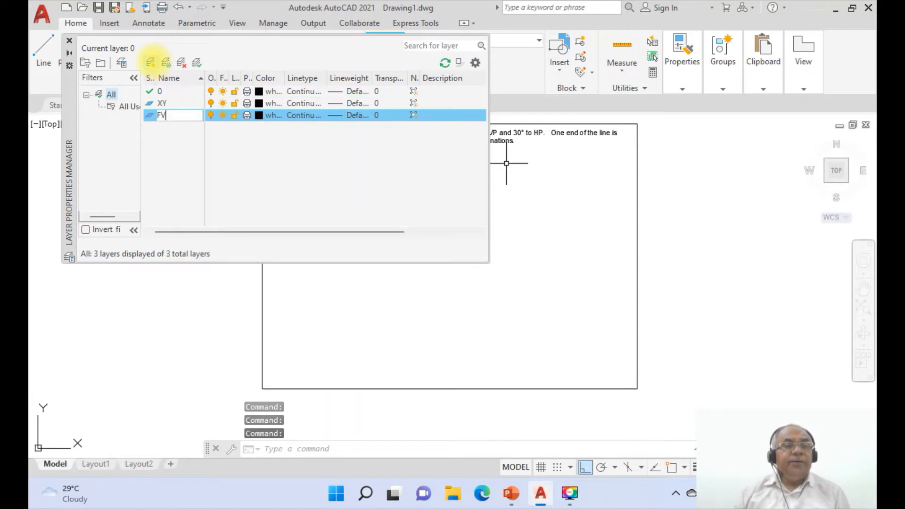
left_click(152, 63)
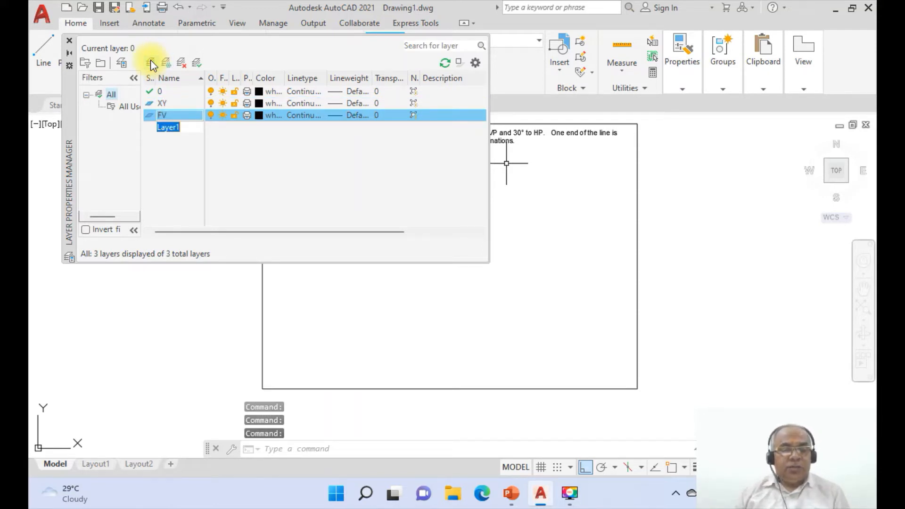
type("TV")
key("Return")
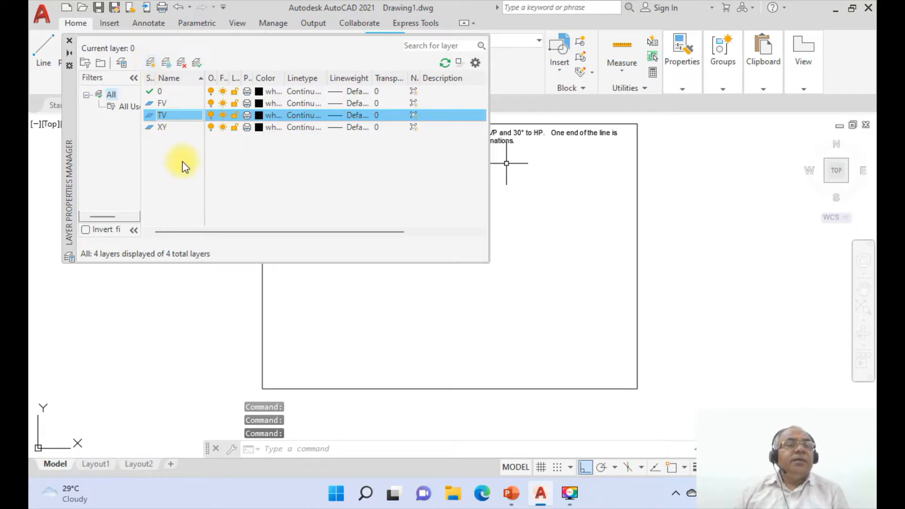
Step: Add two more layers named LOCUS and TL
left_click(154, 64)
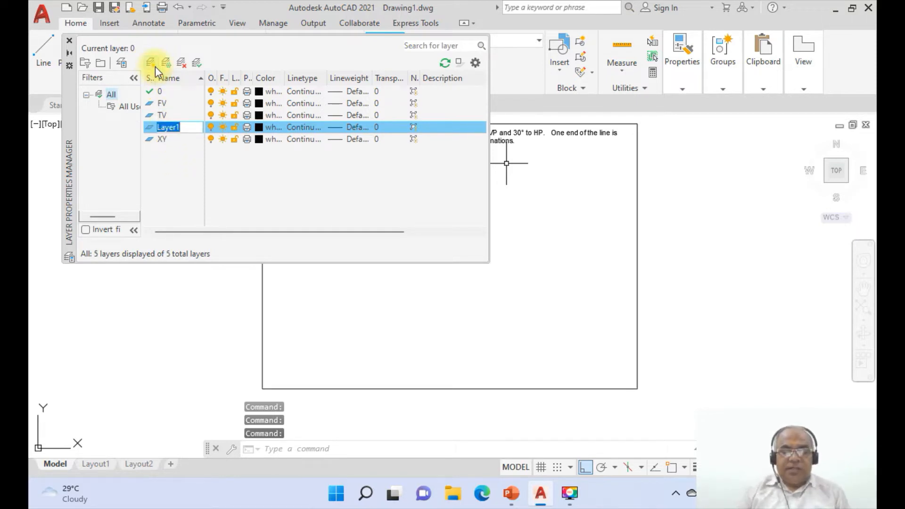
type("LOCUS")
key("Return")
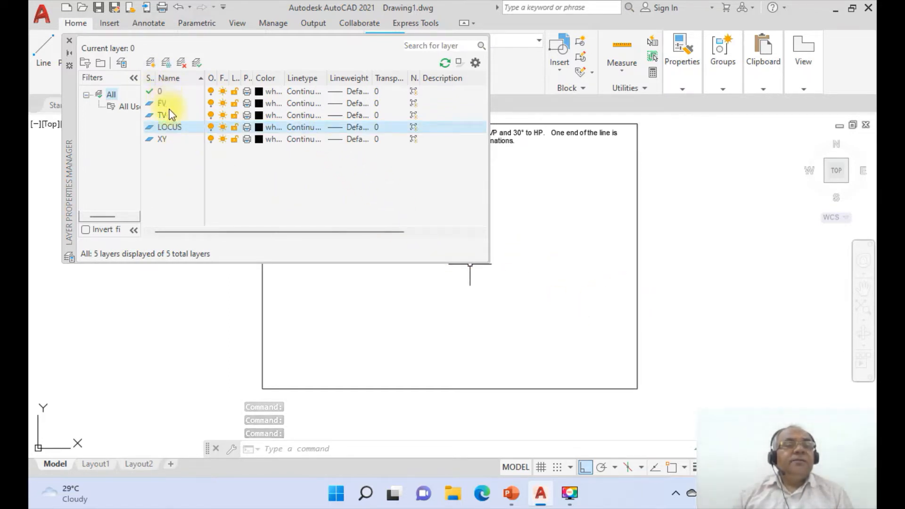
left_click(149, 60)
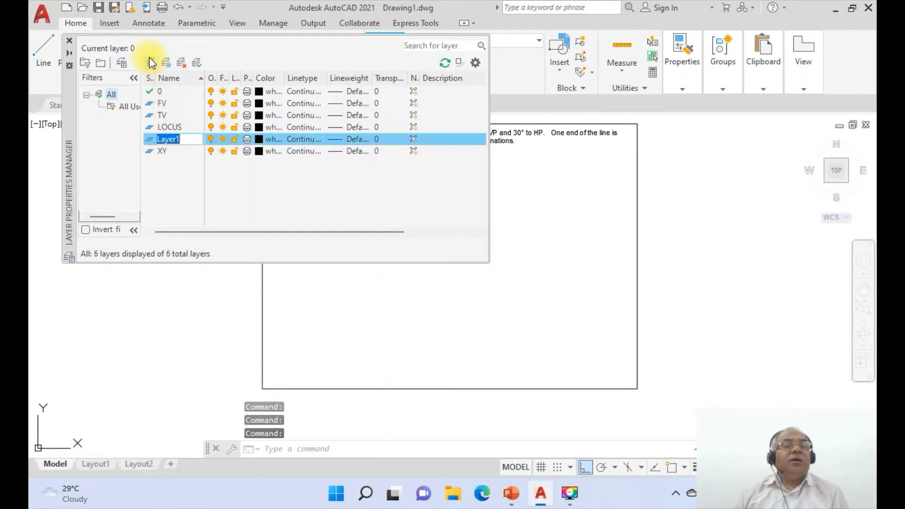
type("TL")
key("Return")
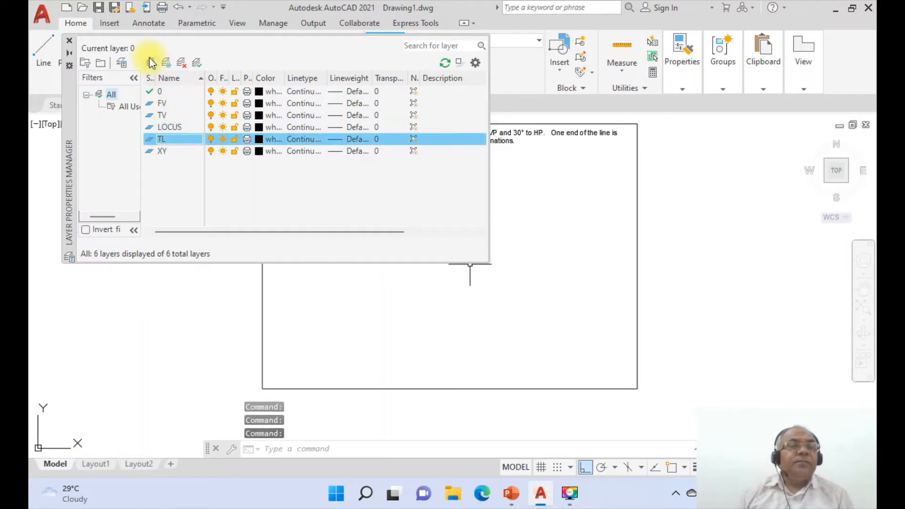
Step: Set the lineweight of layer 0 to 0.05 mm and of layer FV to 0.35 mm
left_click(356, 92)
left_click(522, 225)
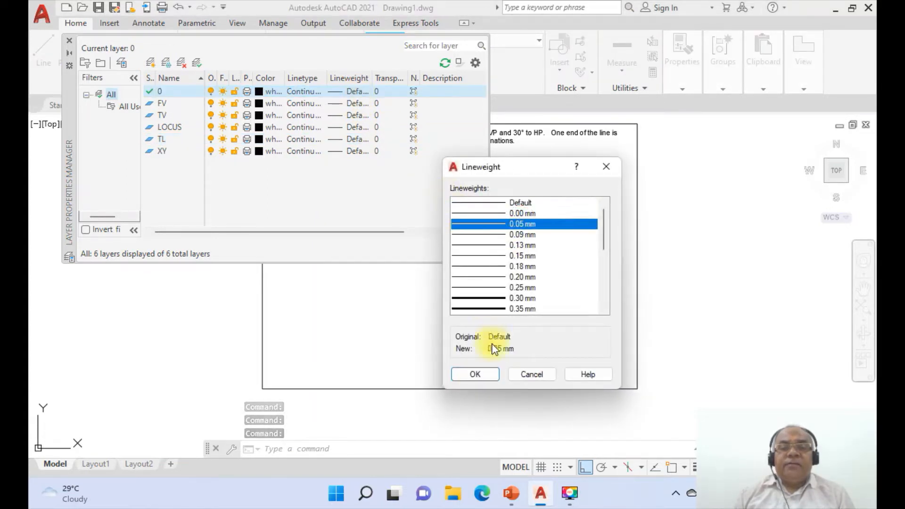
left_click(478, 373)
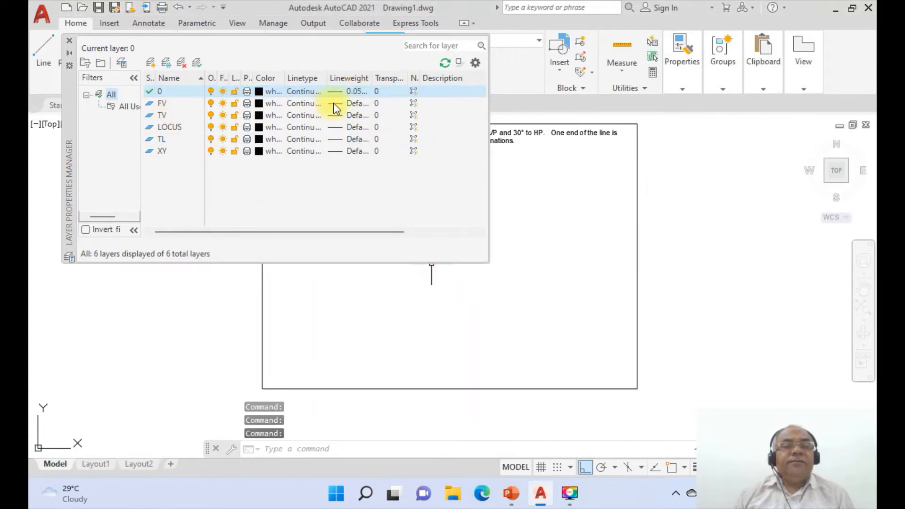
left_click(349, 102)
scroll(542, 304, "down", 1)
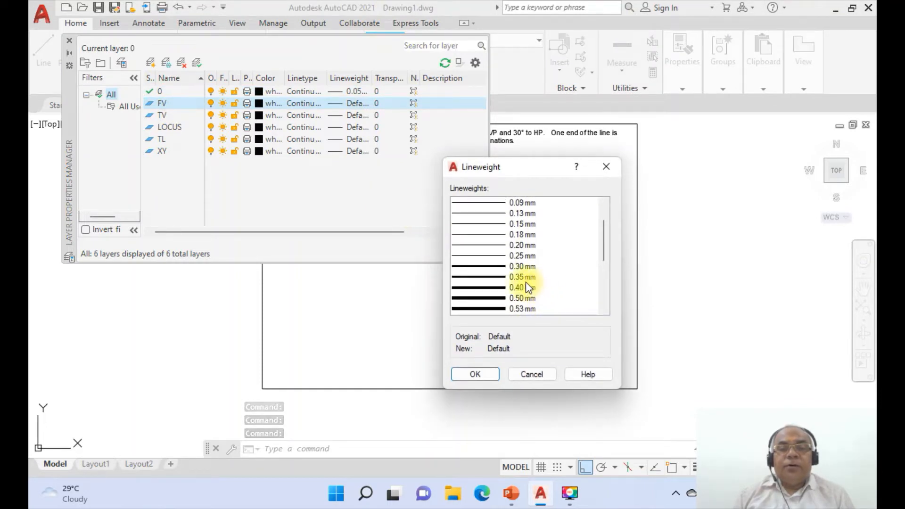
left_click(525, 278)
left_click(475, 373)
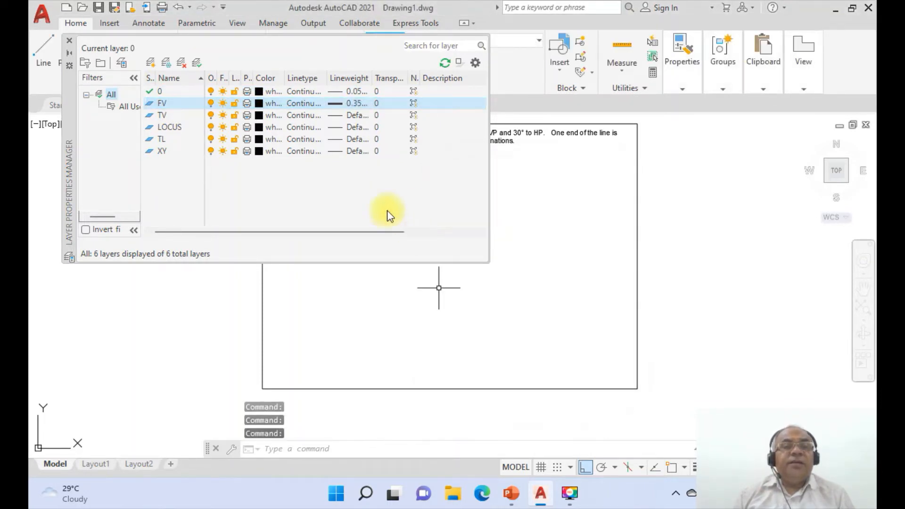
Step: Set the lineweight of layer TV to 0.35 mm and of layer LOCUS to 0.05 mm
left_click(335, 115)
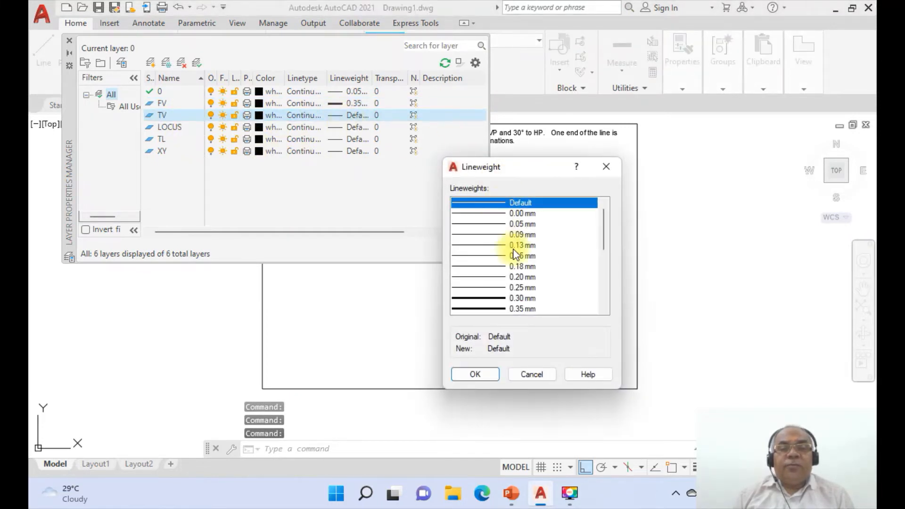
left_click(521, 307)
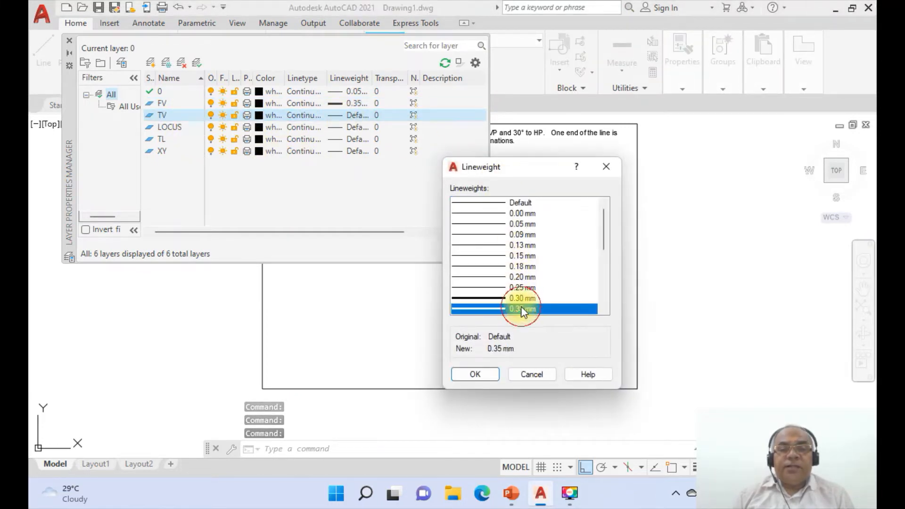
left_click(476, 374)
left_click(349, 127)
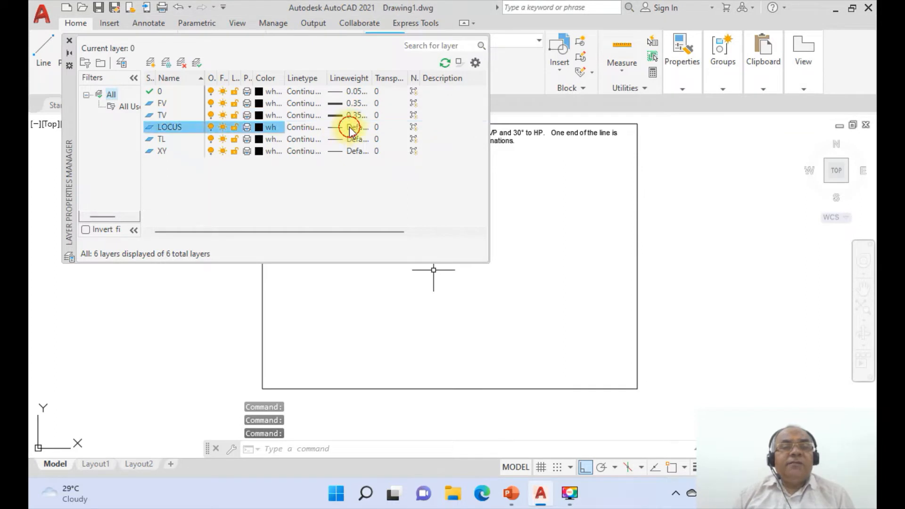
left_click(522, 224)
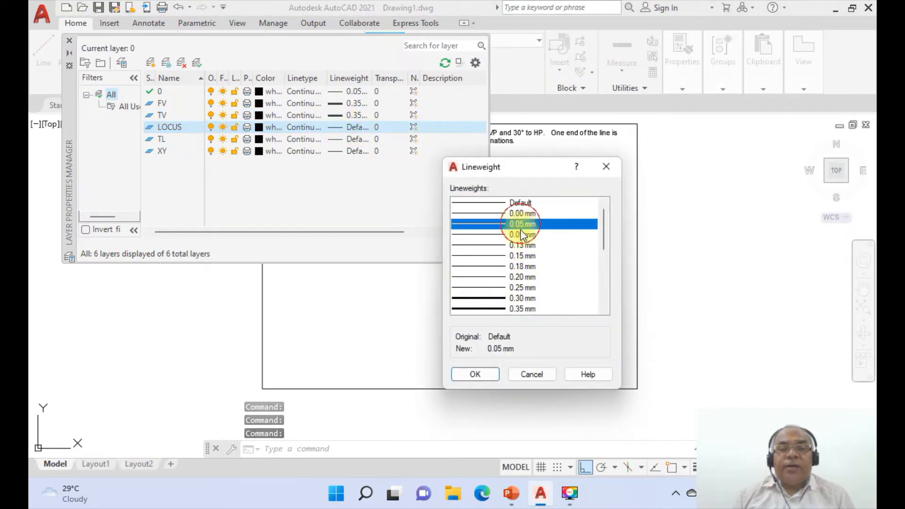
left_click(477, 373)
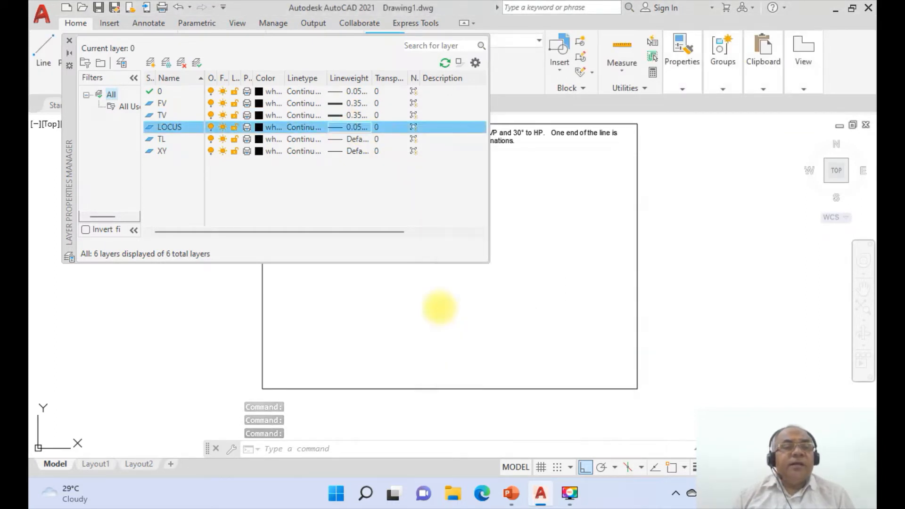
Step: Set the lineweight of layer TL to 0.25 mm and of layer XY to 0.13 mm
left_click(349, 139)
left_click(522, 288)
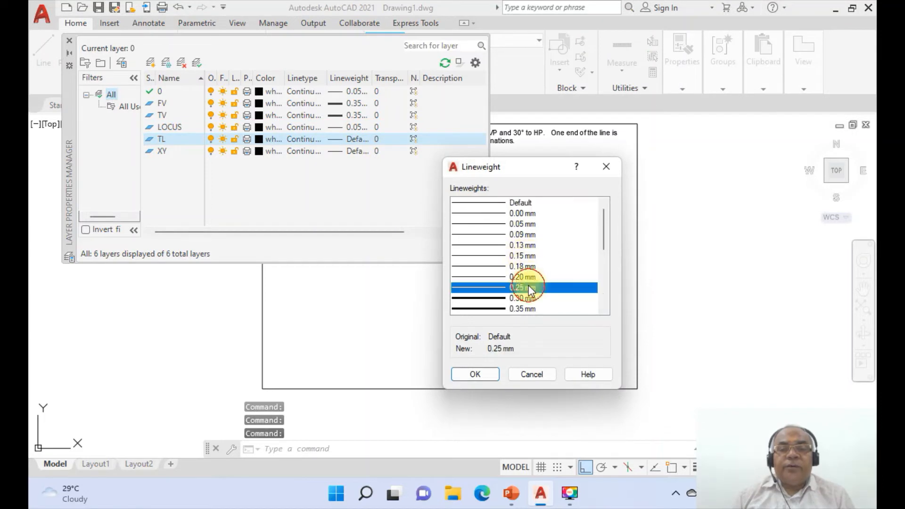
left_click(477, 374)
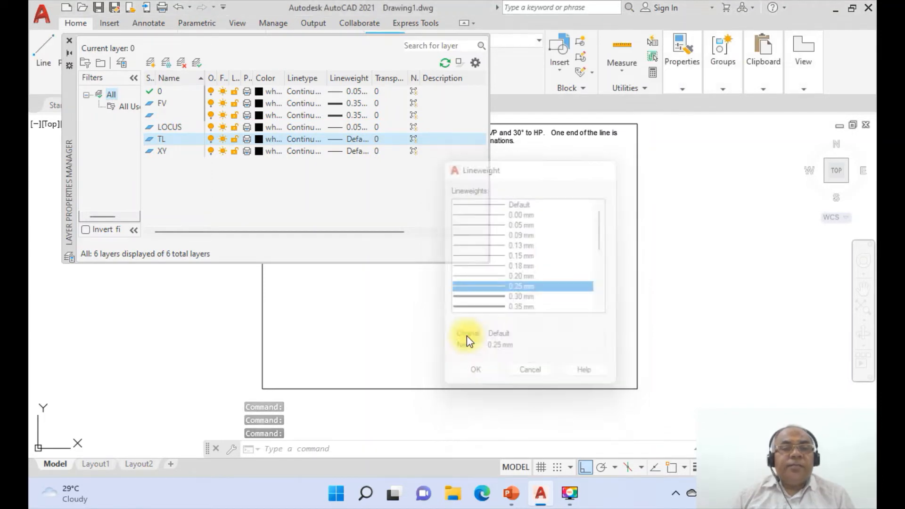
left_click(355, 151)
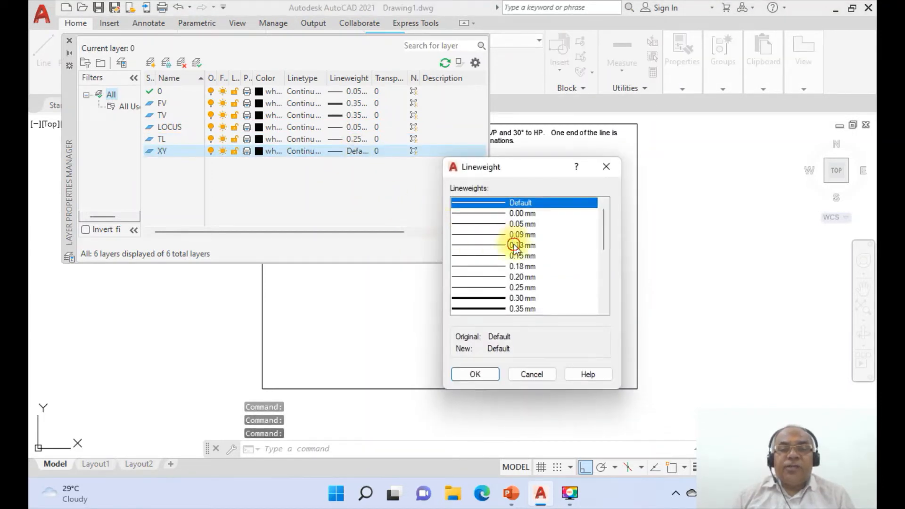
left_click(514, 245)
left_click(475, 373)
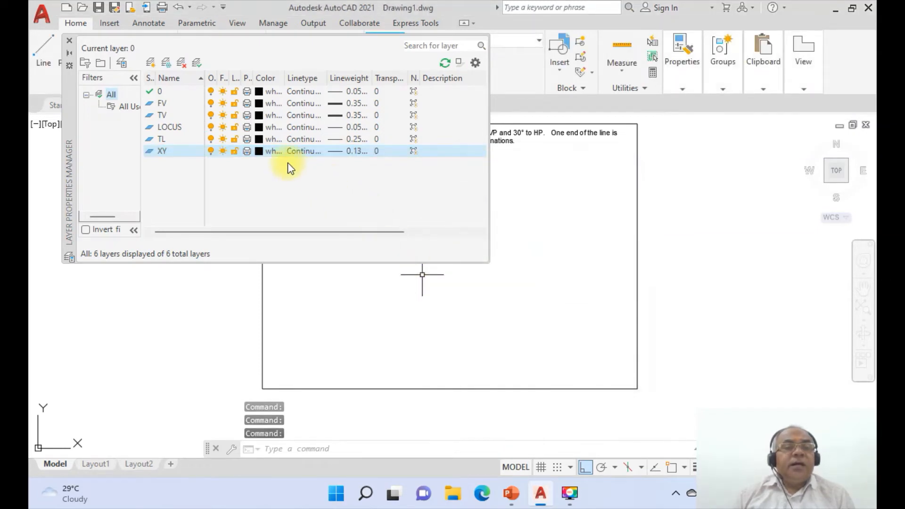
Step: Assign colour 30 to layer TL and red to layer TV
left_click(258, 140)
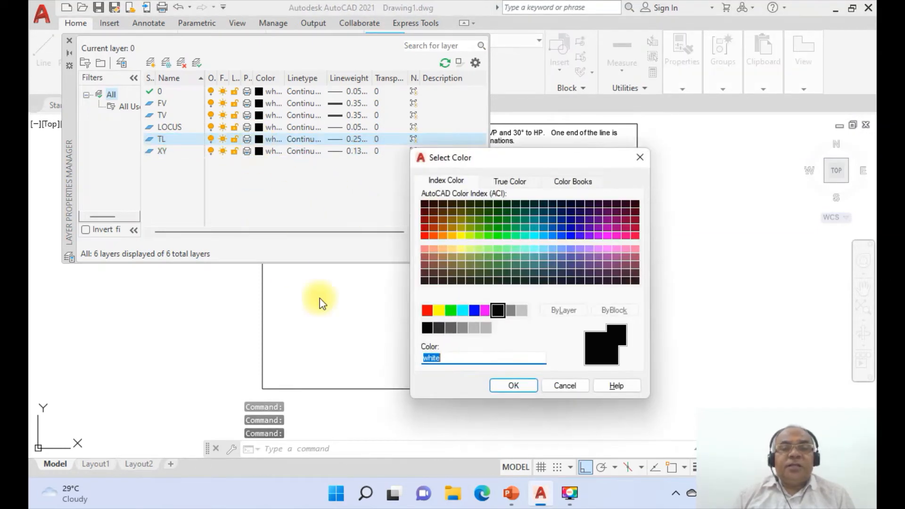
left_click(443, 234)
left_click(513, 385)
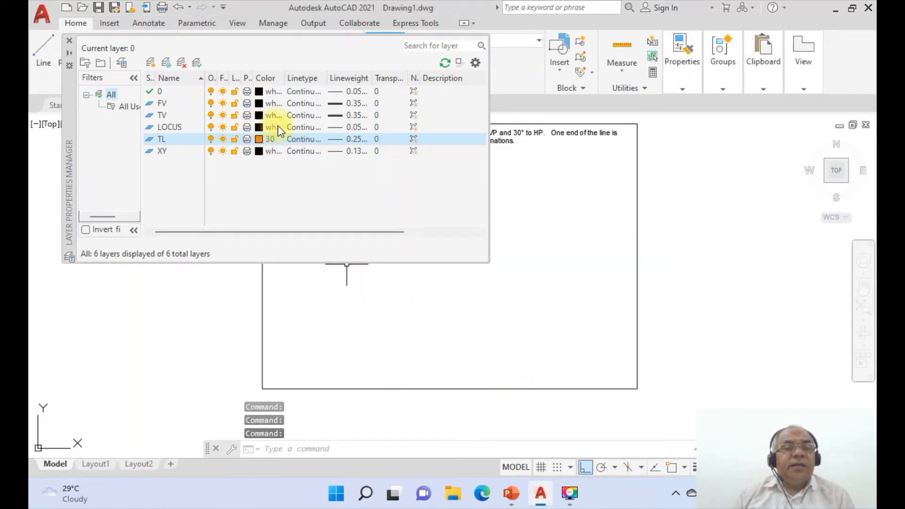
left_click(259, 115)
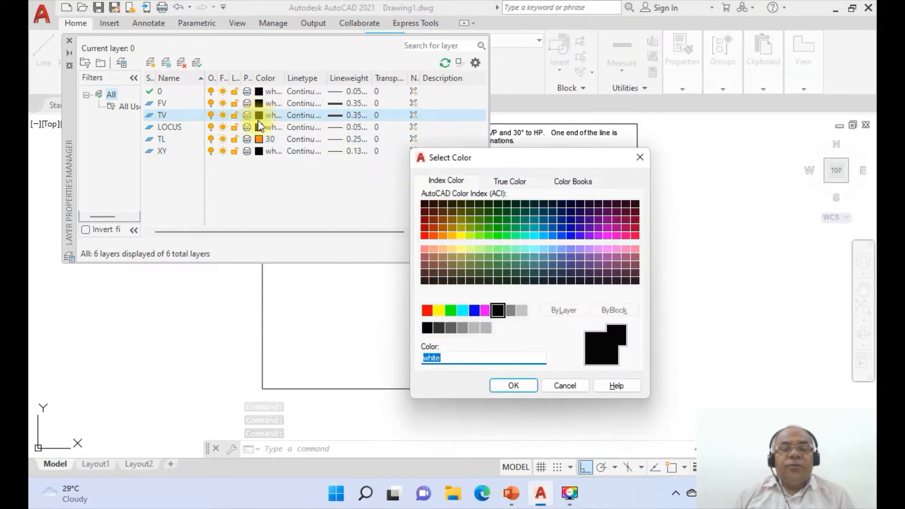
left_click(427, 310)
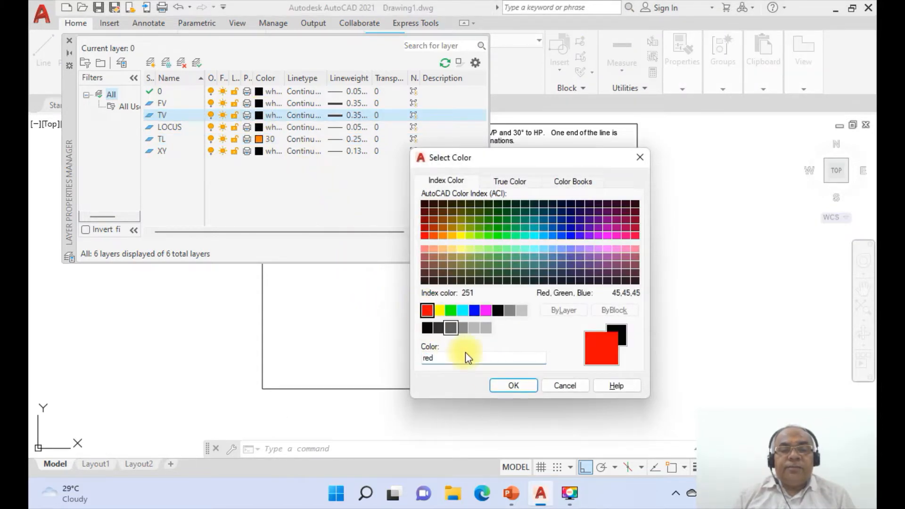
left_click(514, 384)
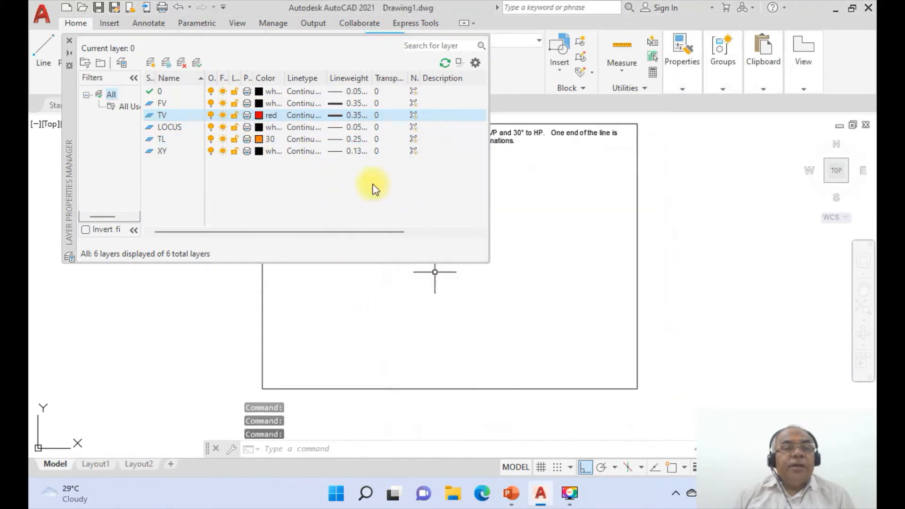
Step: Assign magenta as the colour of layer FV
left_click(258, 103)
left_click(486, 310)
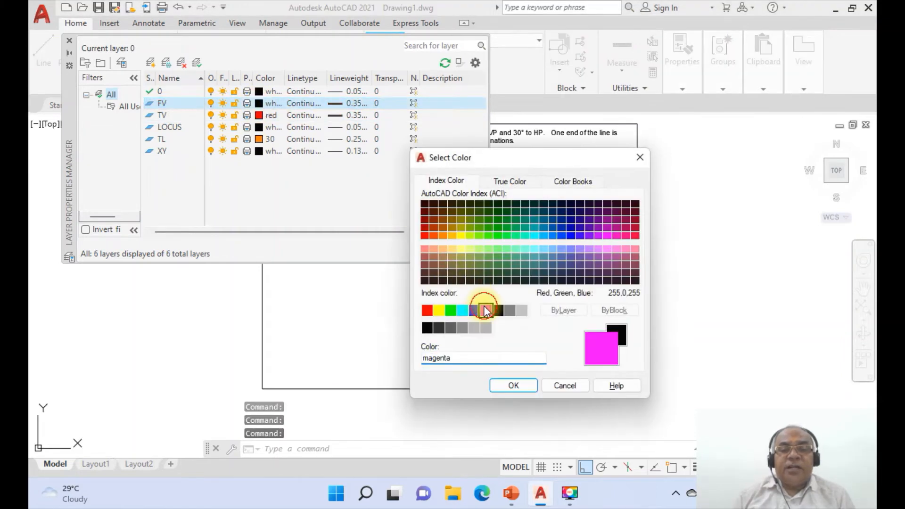
left_click(512, 385)
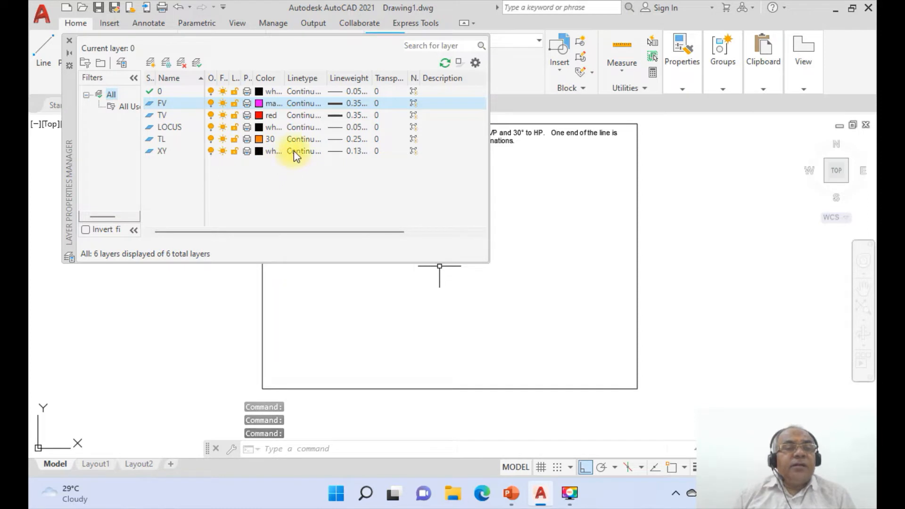
Step: Load the DASHDOT linetype, assign it to layer LOCUS, and close the layer manager
left_click(298, 126)
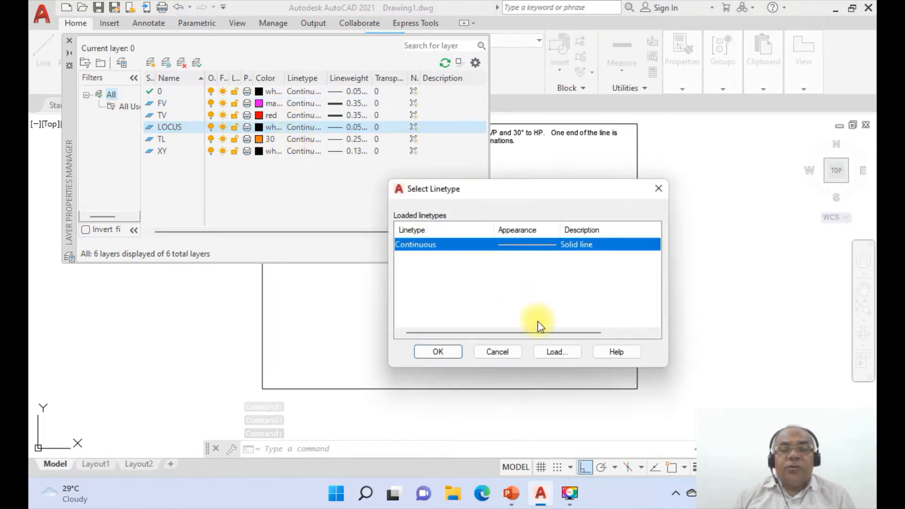
left_click(556, 351)
left_click(445, 292)
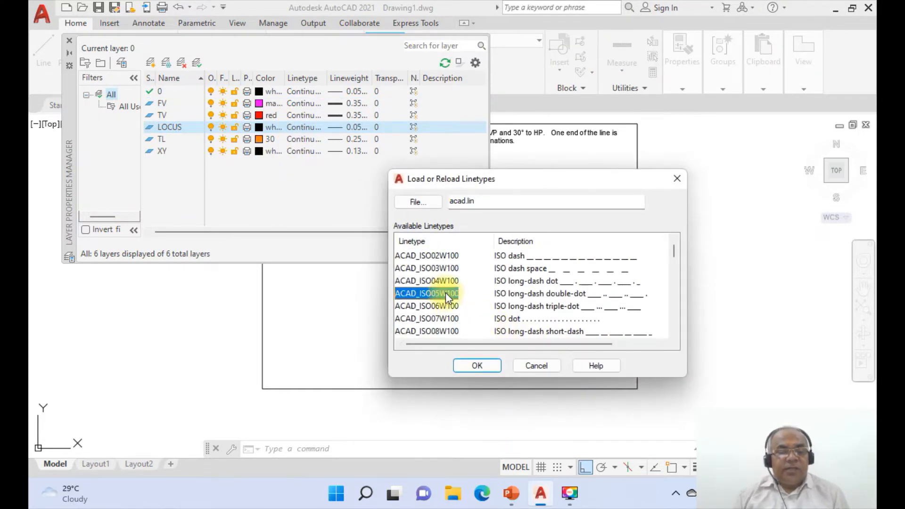
key("d")
left_click(478, 364)
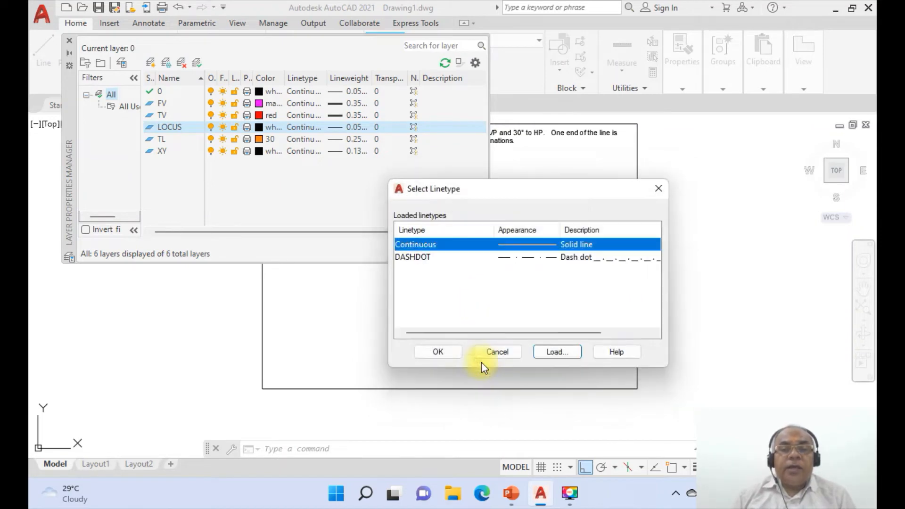
left_click(409, 257)
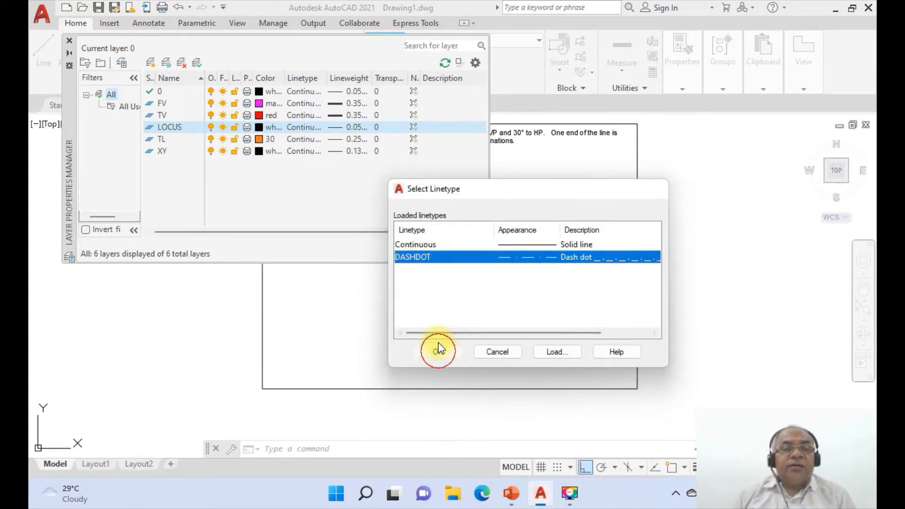
left_click(438, 350)
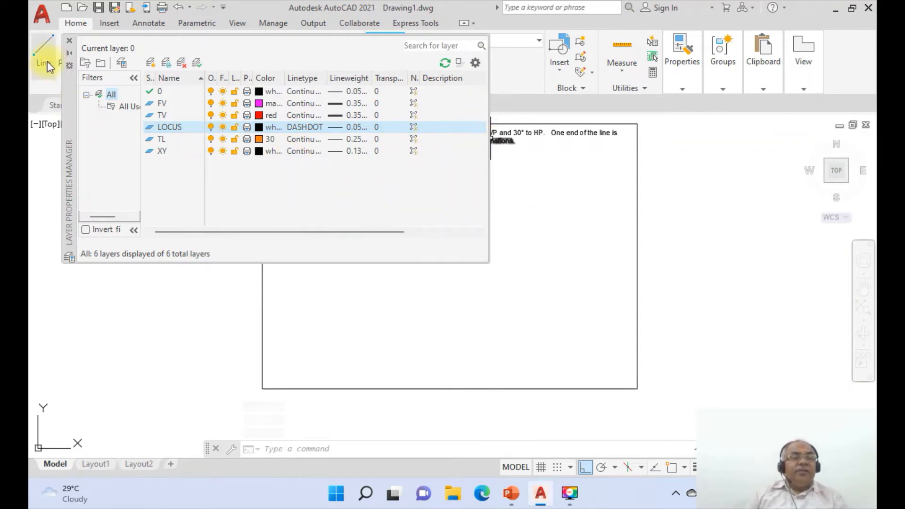
left_click(70, 41)
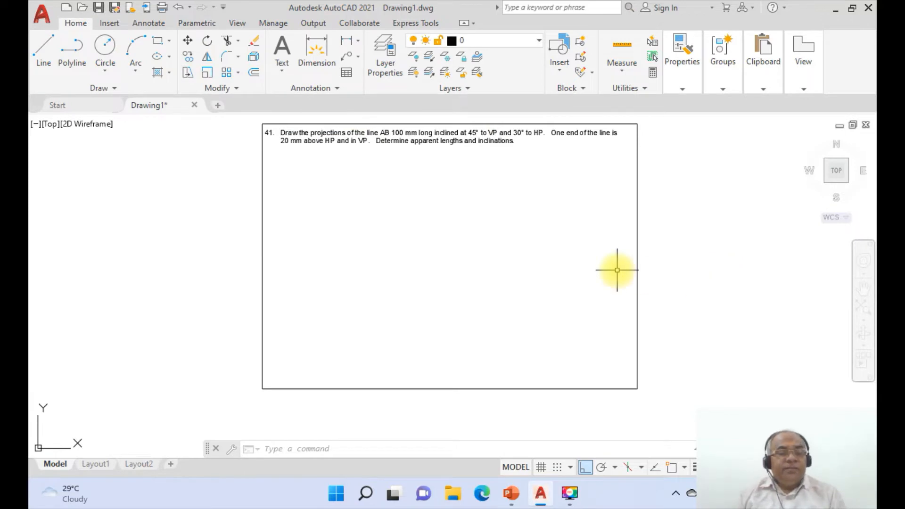
key("Escape")
key("Escape")
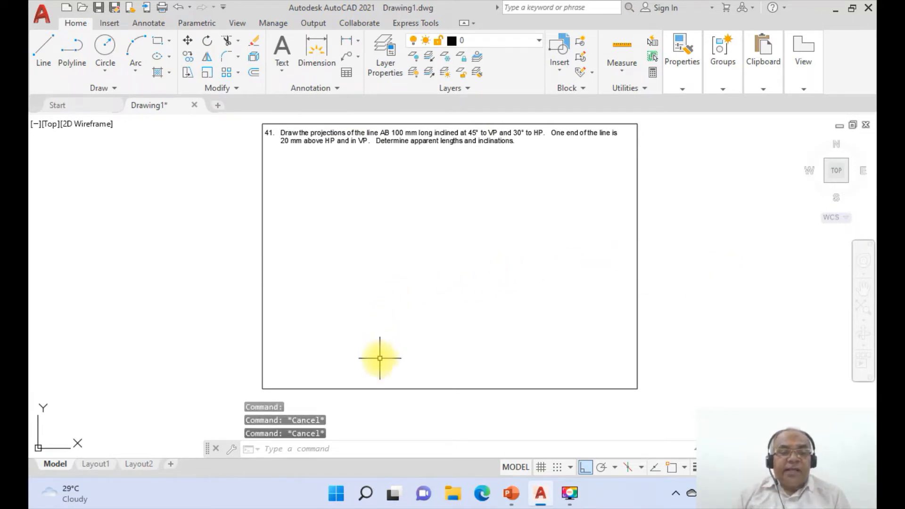
Step: Draw a horizontal reference line across the middle of the sheet, starting inside the left part of the frame
type("L")
key("Return")
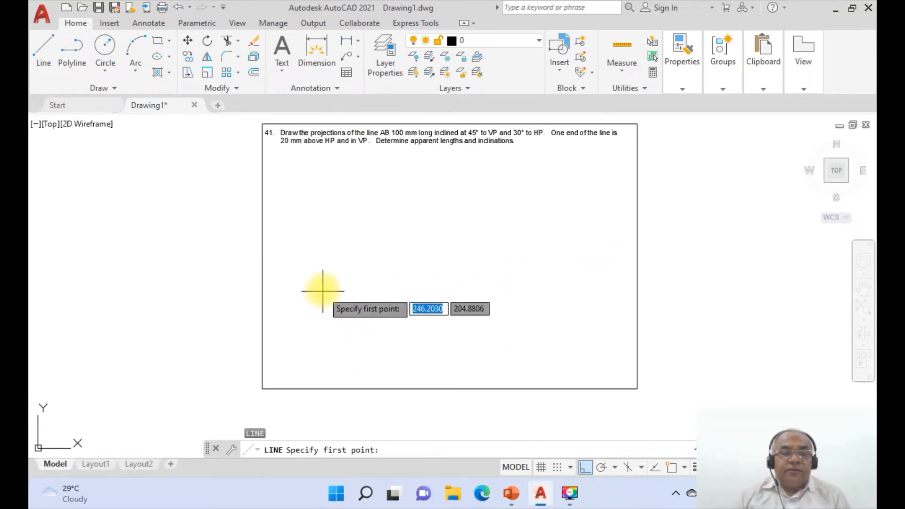
left_click(324, 259)
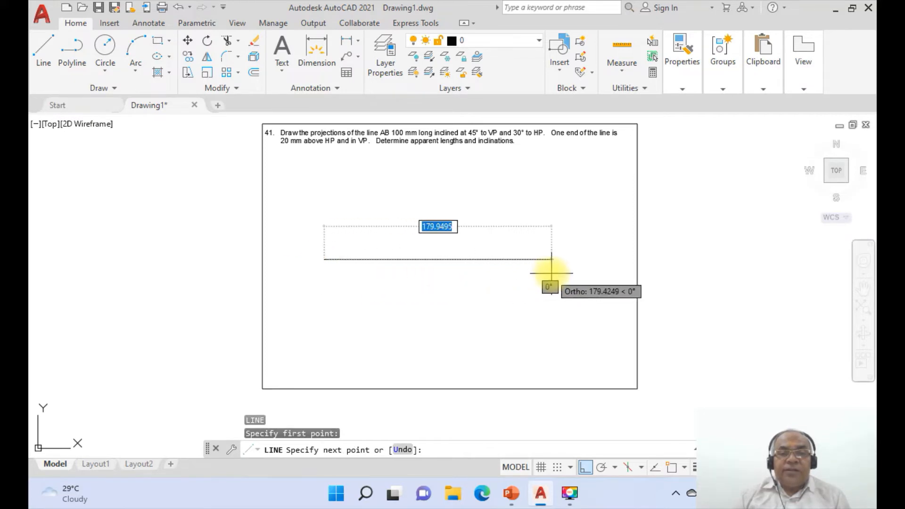